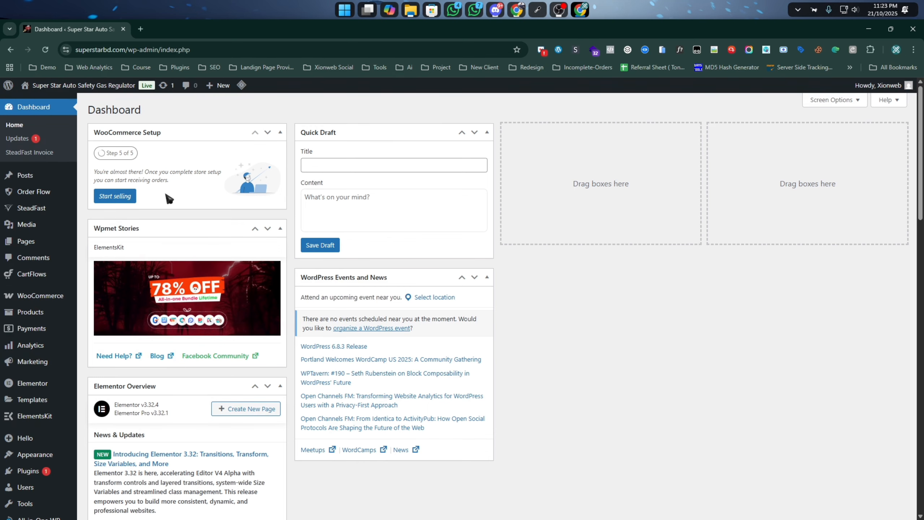
Step: Open Meta Business Suite at business.facebook.com in a new browser tab and launch Events Manager from its full tool list
click(142, 32)
text(business.facebook.com)
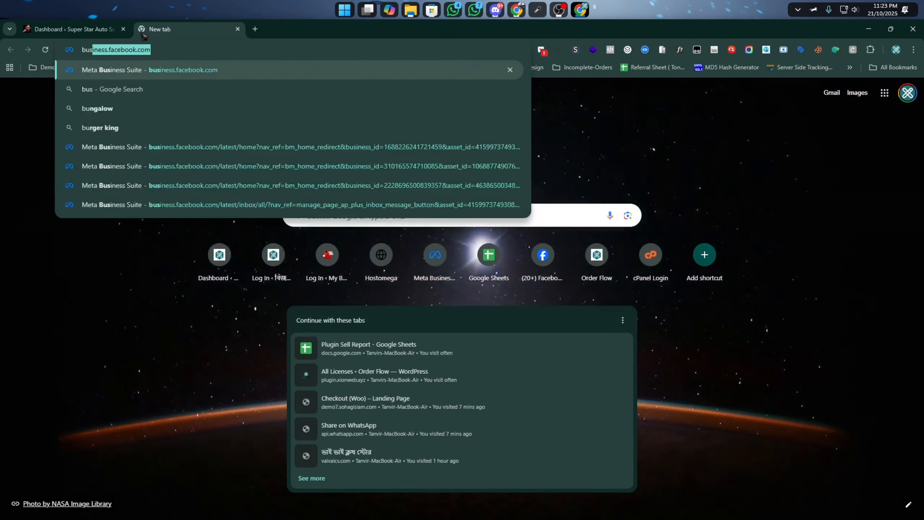
key(Return)
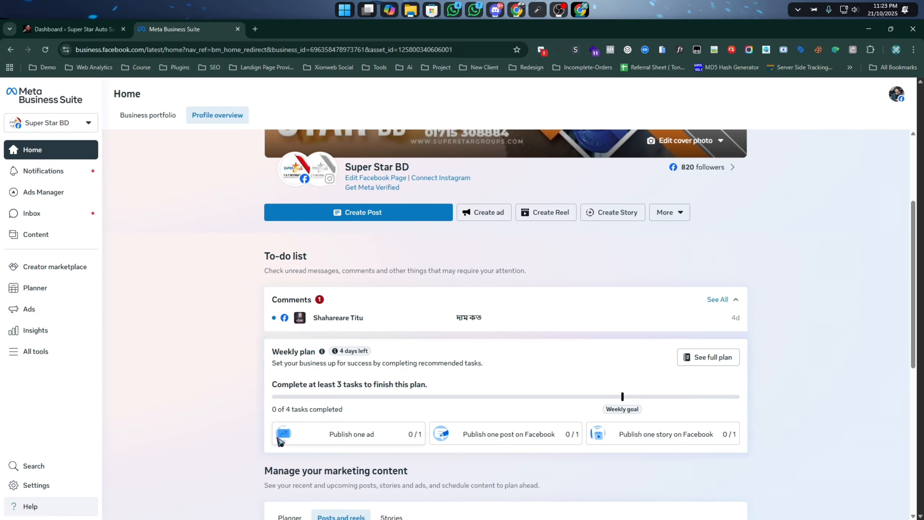
click(37, 353)
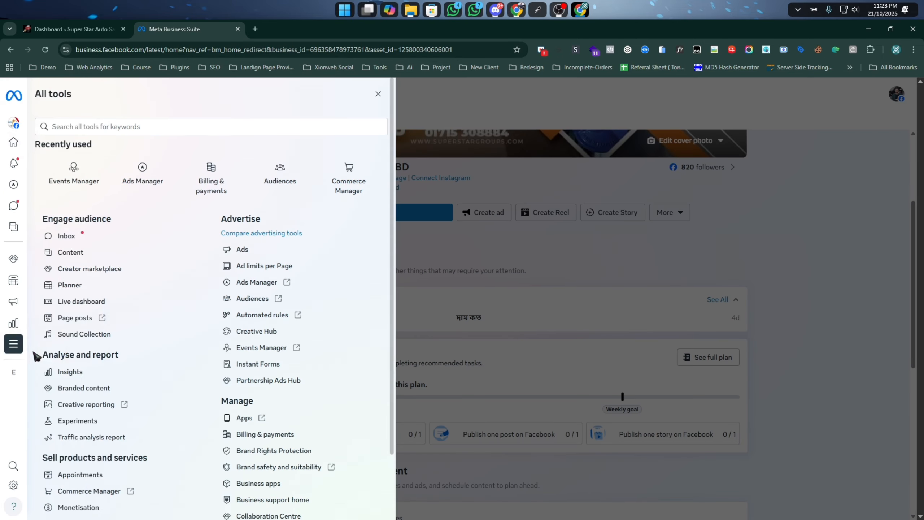
click(72, 173)
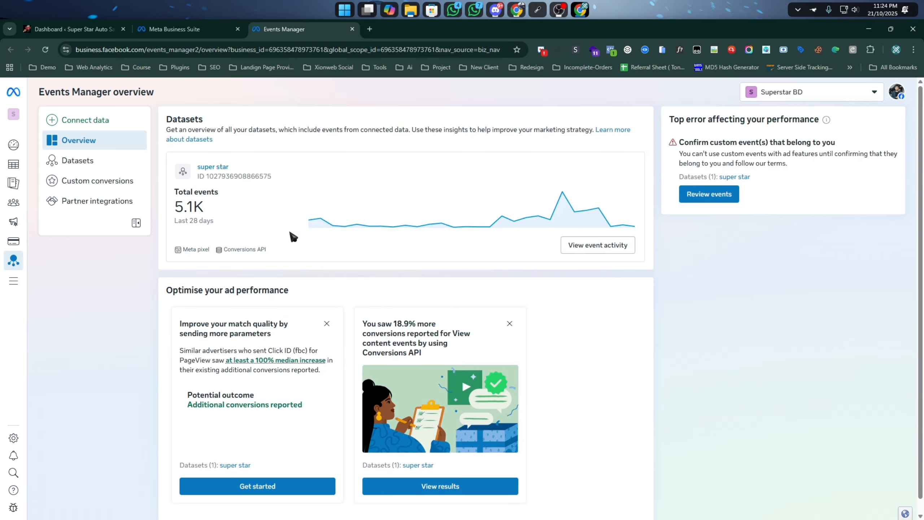
Step: Examine the event activity and the list of received events for the existing super star dataset
click(79, 162)
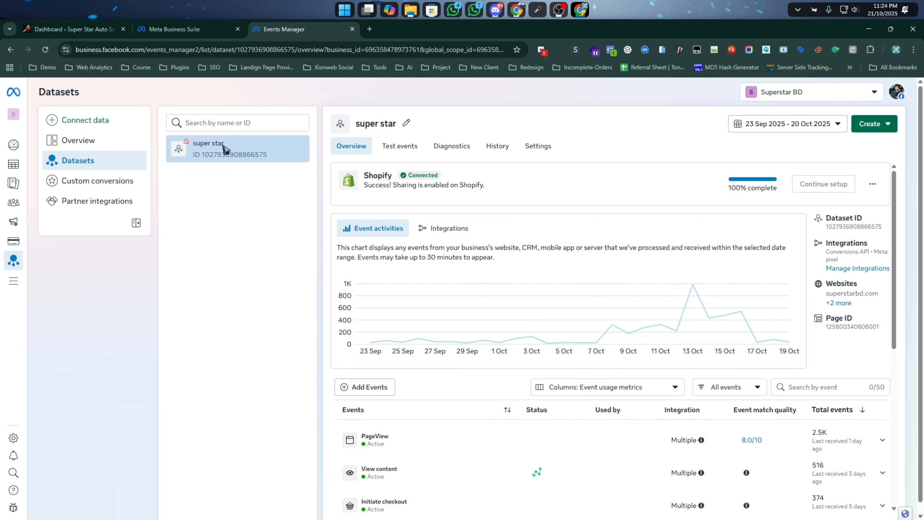
scroll(653, 386, down, 3)
scroll(652, 384, up, 3)
scroll(629, 364, down, 6)
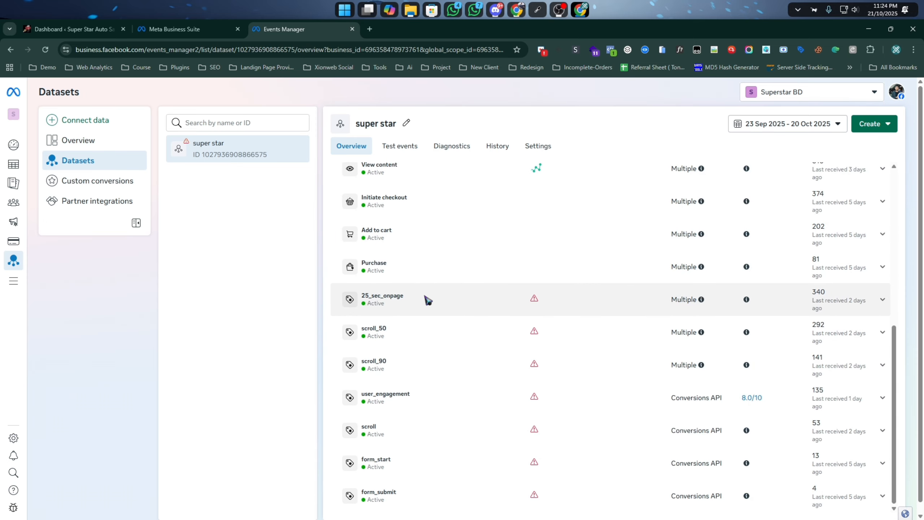
scroll(657, 426, up, 6)
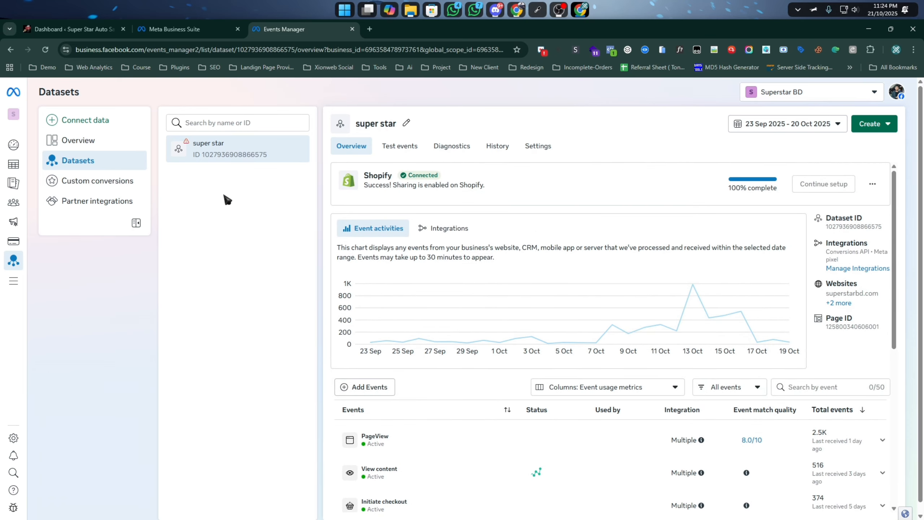
Step: Return to Meta Business Suite and open the Datasets and pixels list under the portfolio settings' data sources
click(182, 29)
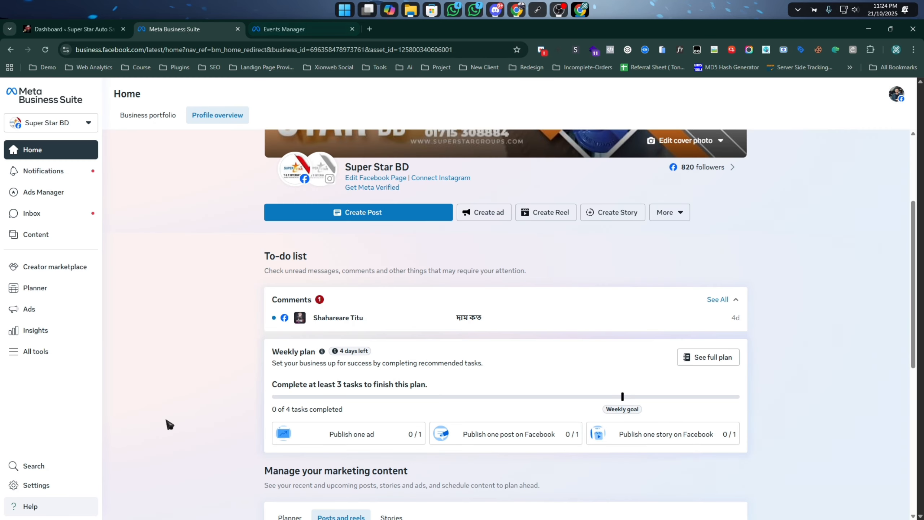
click(35, 485)
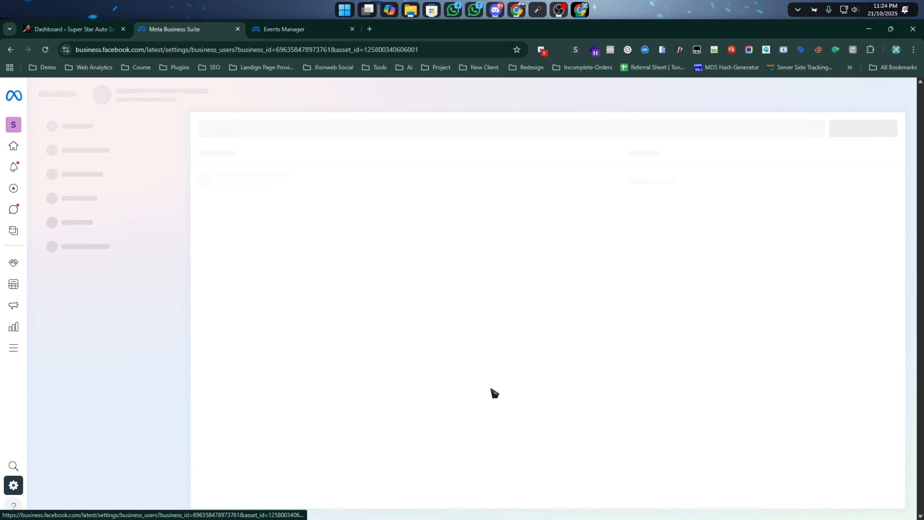
scroll(54, 256, down, 3)
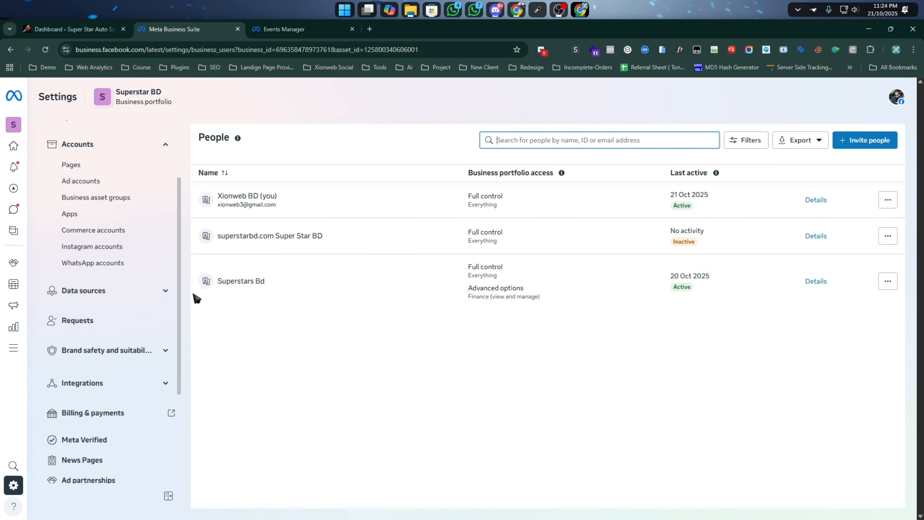
click(81, 293)
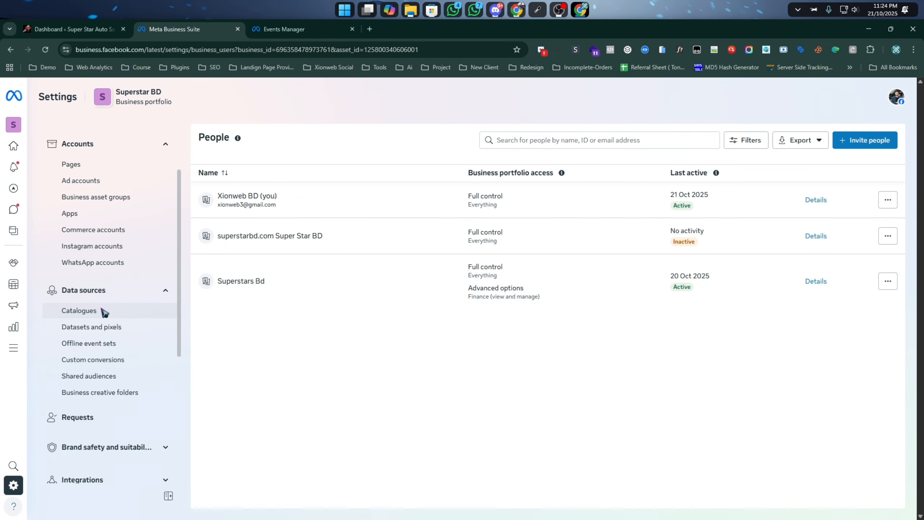
click(116, 328)
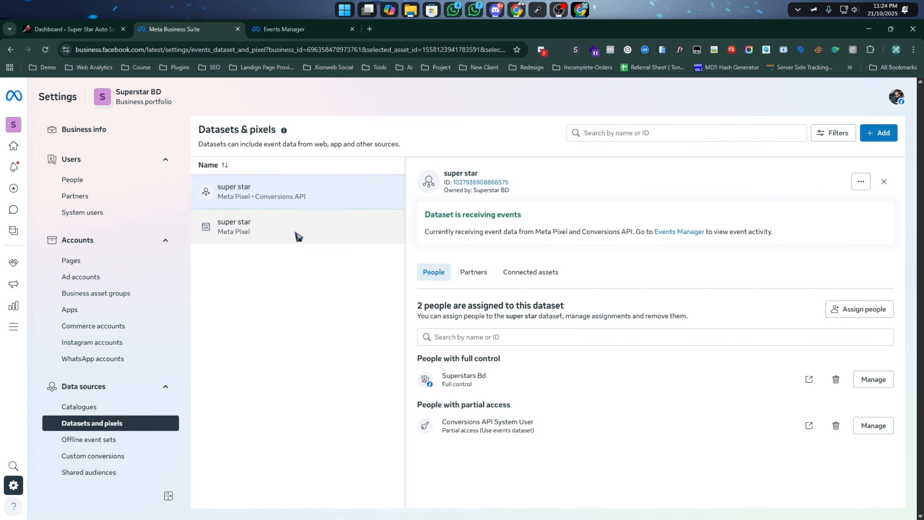
Step: Create a new dataset named "SuperStart BD", keeping the Conversions API Gateway demo request enabled
click(877, 133)
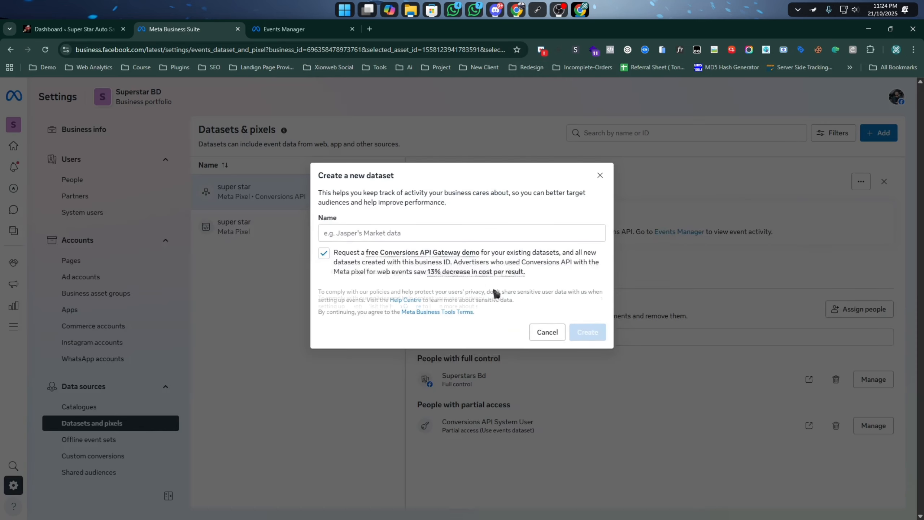
click(358, 236)
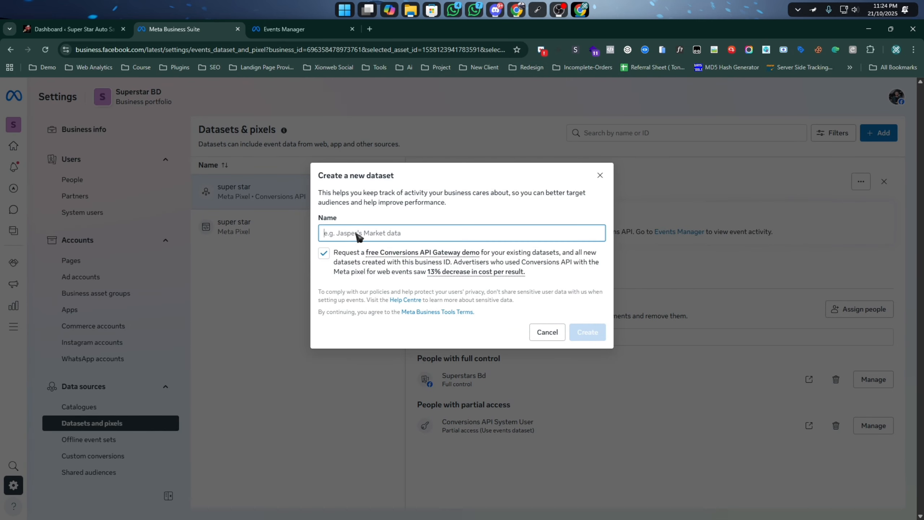
text(Su)
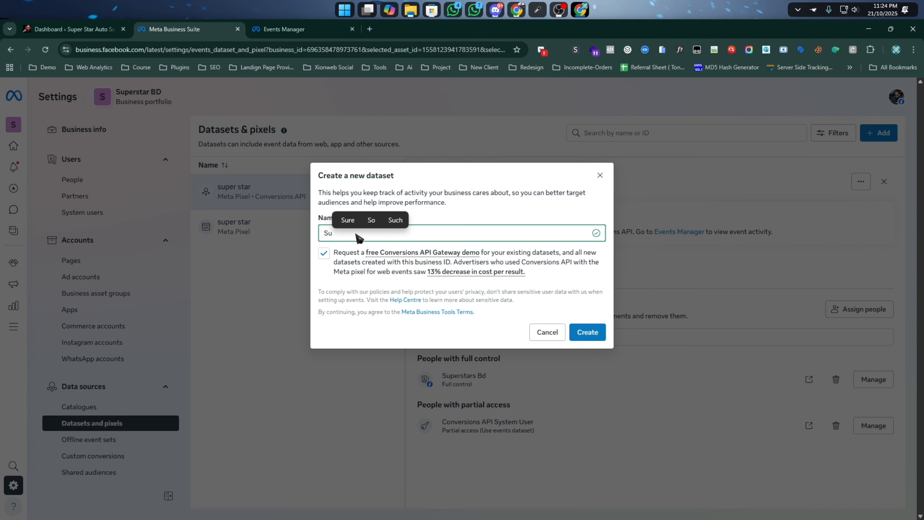
text(pue)
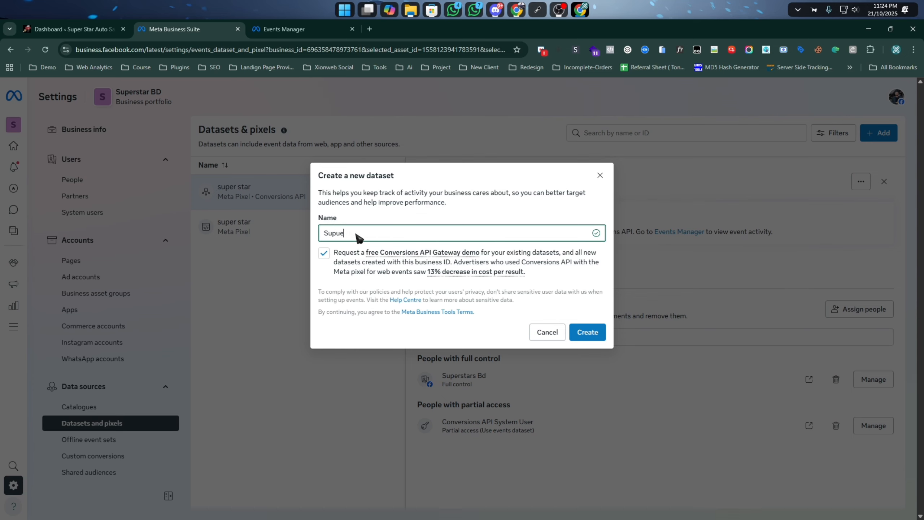
key(BackSpace)
key(BackSpace)
text(erStart)
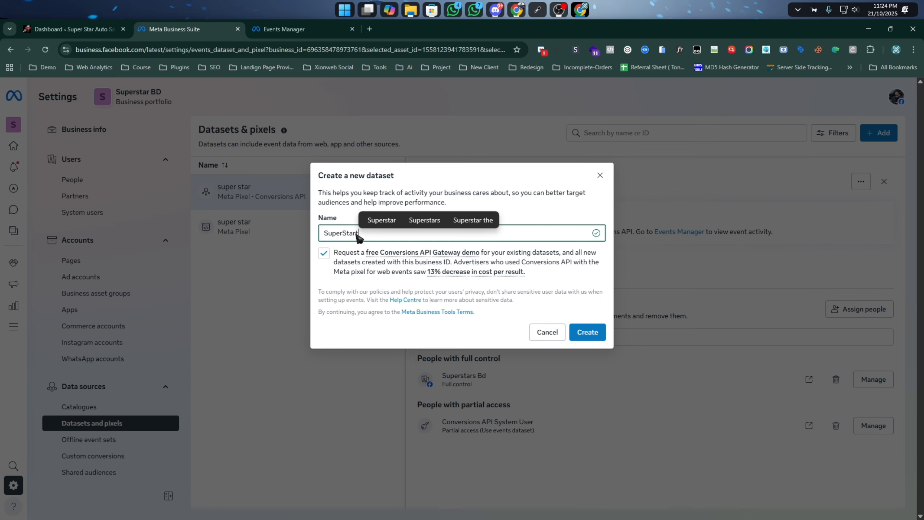
text( BD)
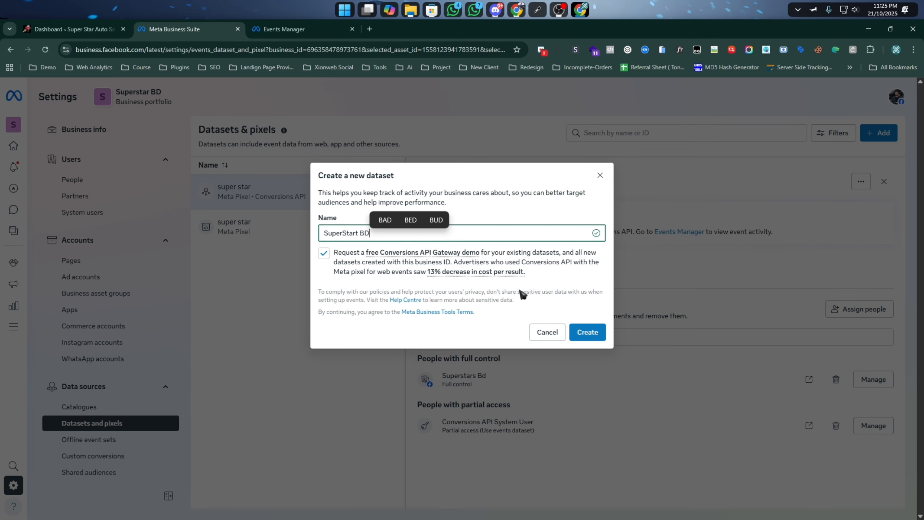
click(558, 283)
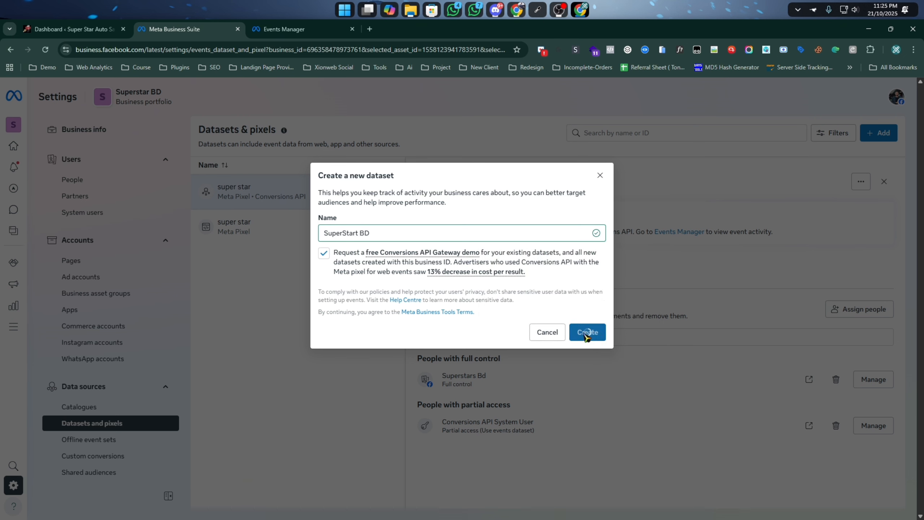
click(590, 331)
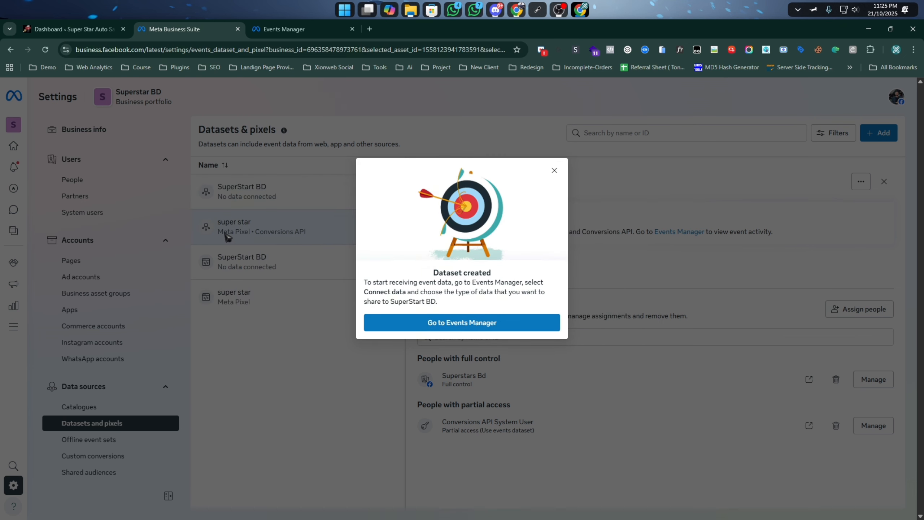
Step: Open the new SuperStart BD dataset's settings in Events Manager and copy its dataset ID
click(466, 323)
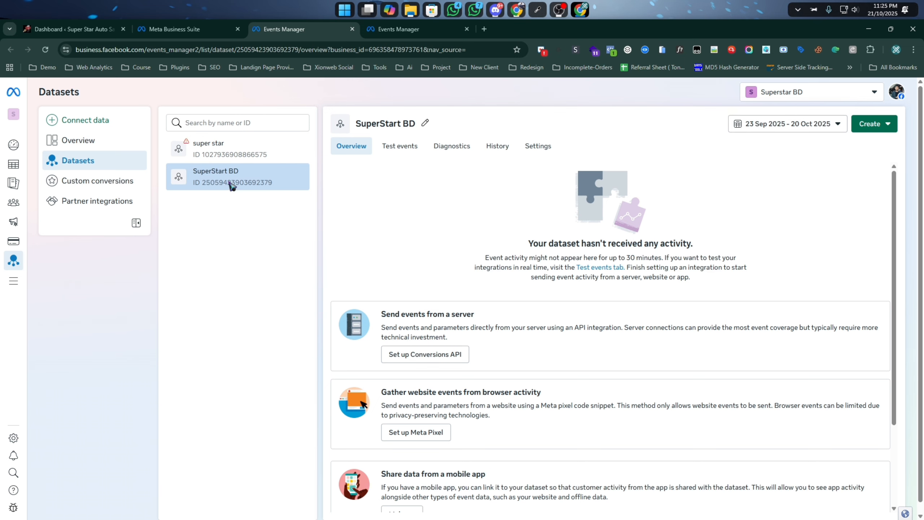
click(542, 149)
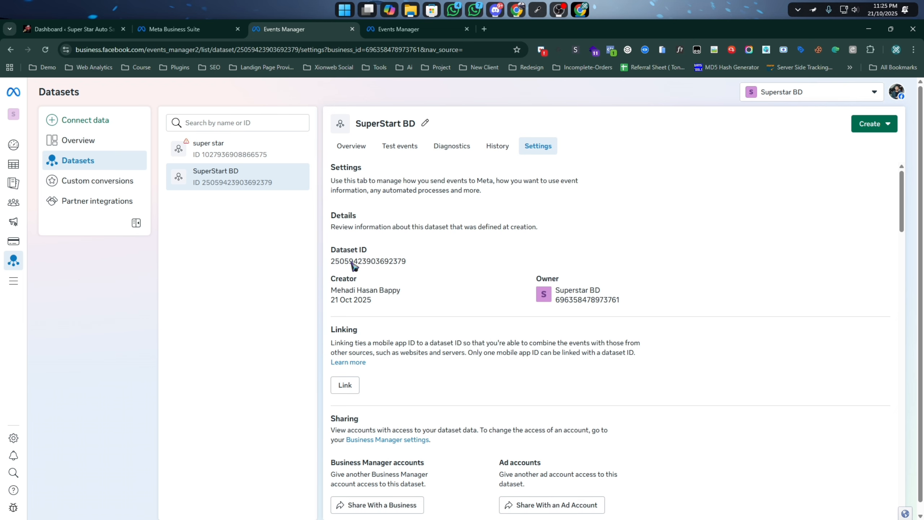
click(353, 262)
Step: Switch to the WordPress admin, open Order Flow's FB Settings and paste the copied dataset ID as the Pixel ID
click(62, 32)
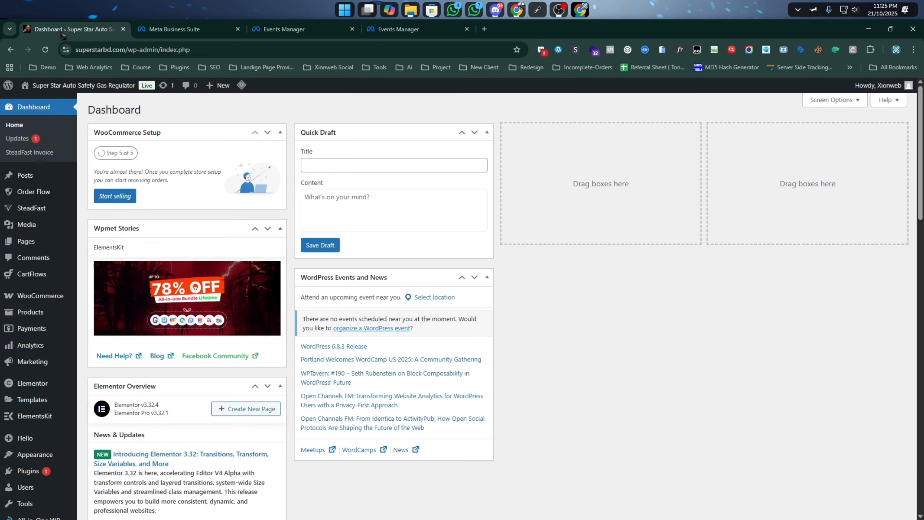
mouse_move(36, 192)
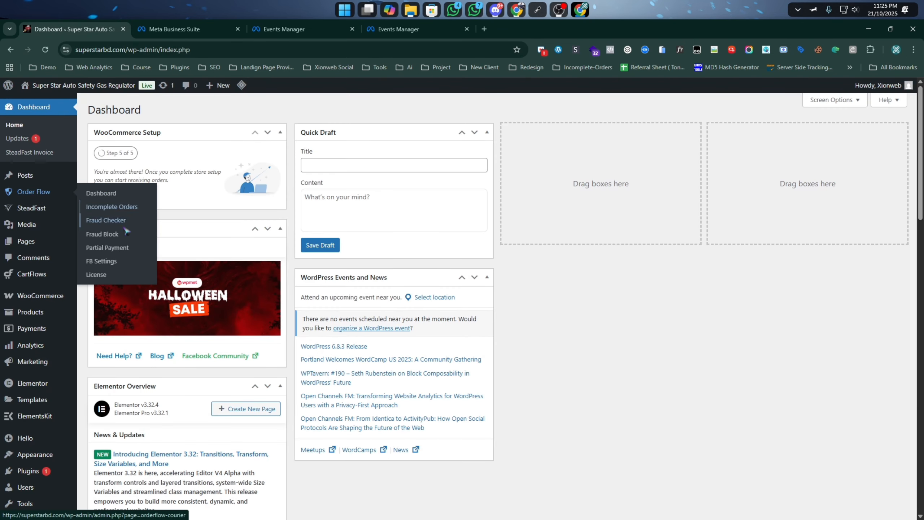
click(102, 265)
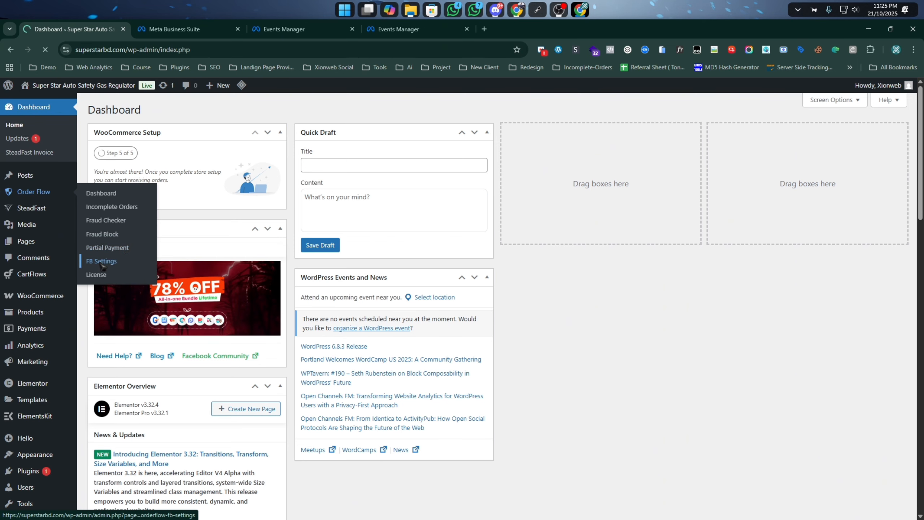
scroll(319, 255, down, 1)
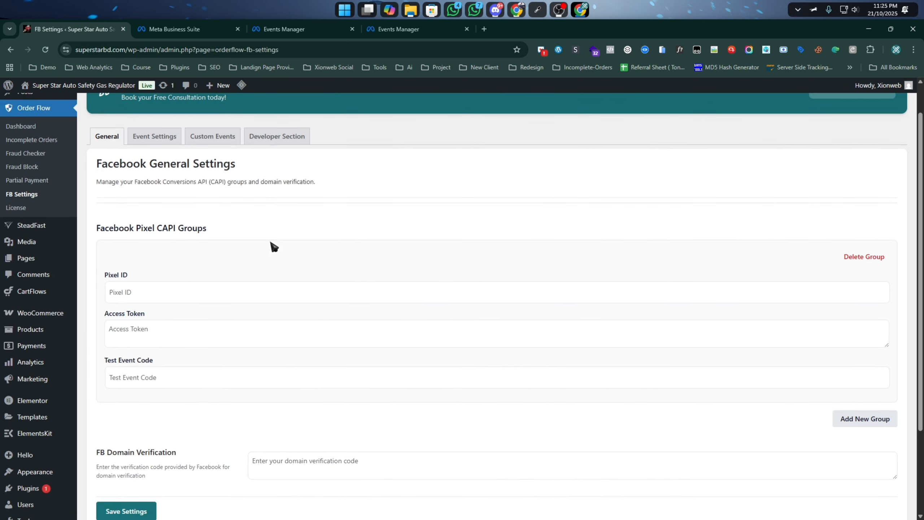
click(165, 281)
key(ctrl+v)
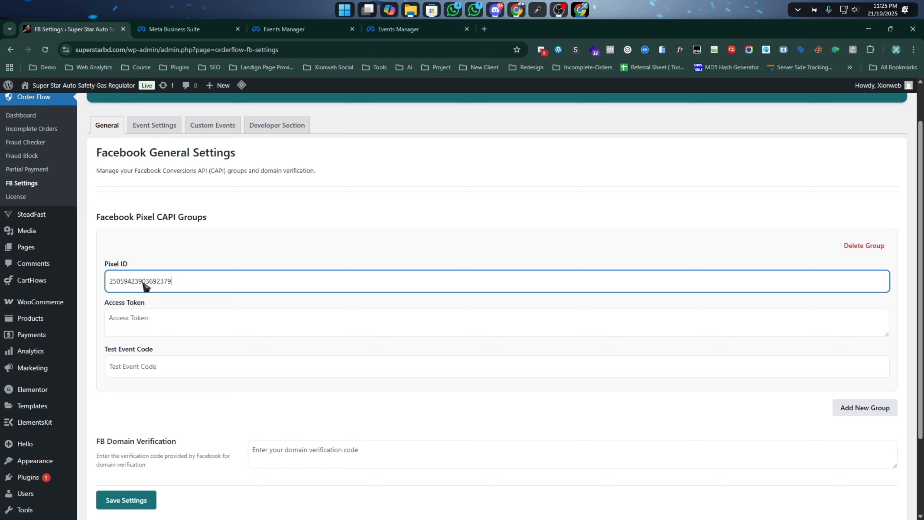
click(100, 288)
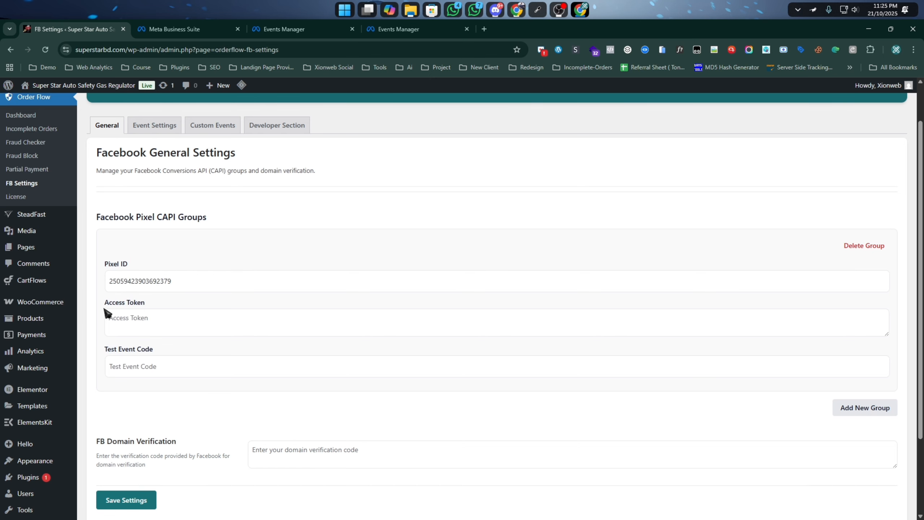
Step: Return to the SuperStart BD dataset settings in Events Manager and close the duplicate Events Manager tab
click(414, 31)
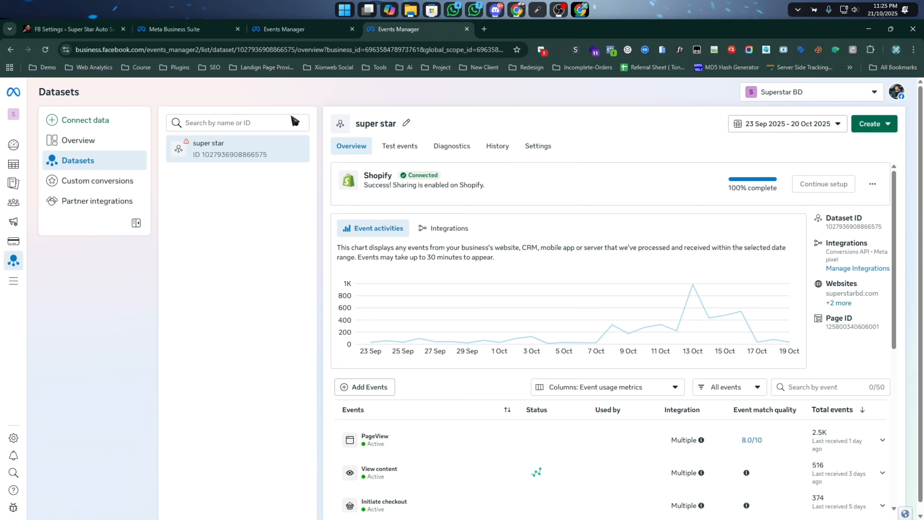
click(298, 29)
click(467, 30)
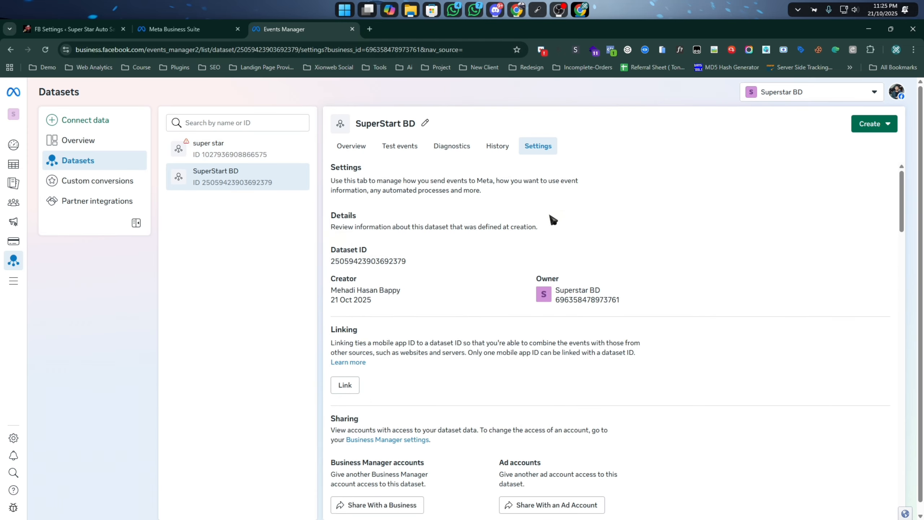
Step: Generate a Conversions API access token through direct integration with the Dataset Quality API, keeping the super star and SuperStart BD datasets selected
scroll(491, 264, down, 1)
scroll(455, 238, down, 18)
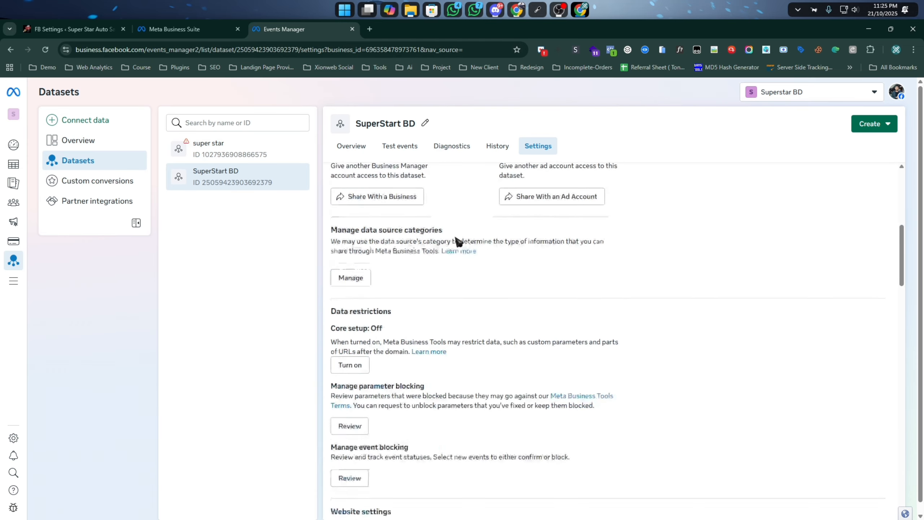
scroll(459, 241, down, 10)
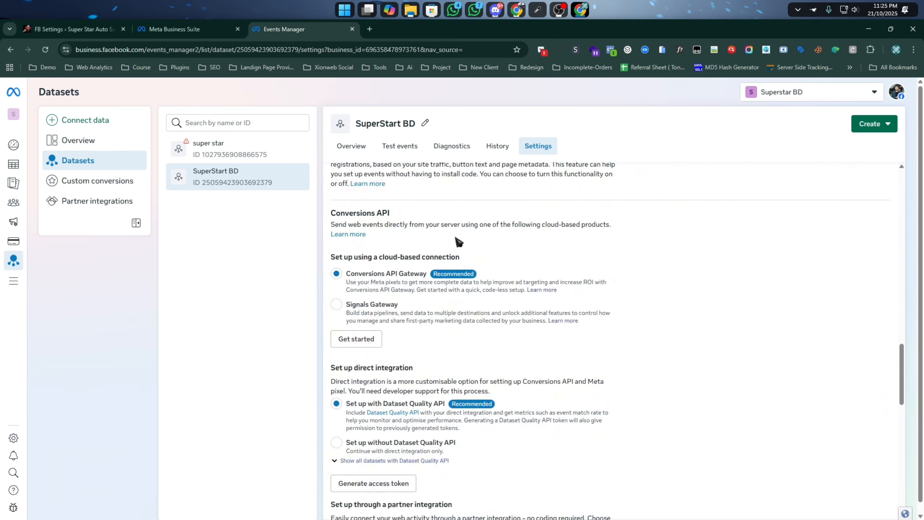
scroll(529, 269, down, 1)
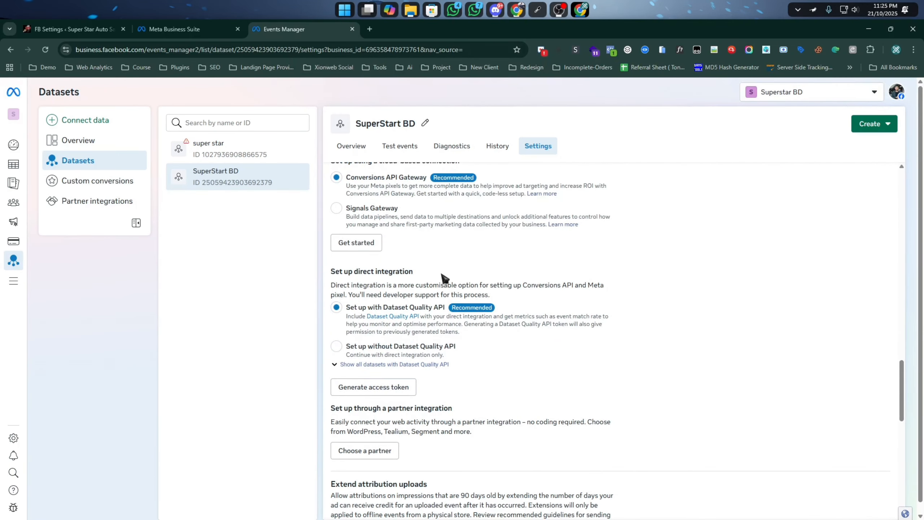
scroll(446, 276, up, 3)
scroll(434, 242, down, 3)
scroll(384, 350, down, 1)
click(379, 348)
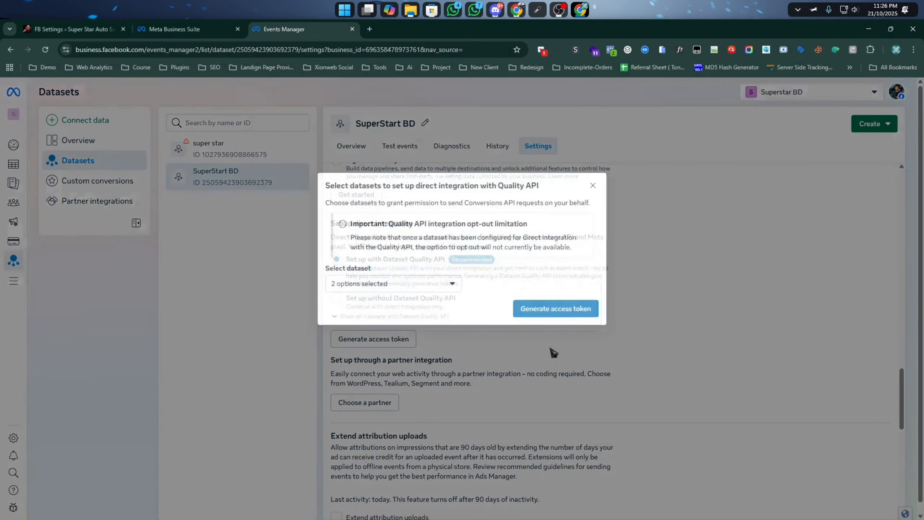
click(426, 288)
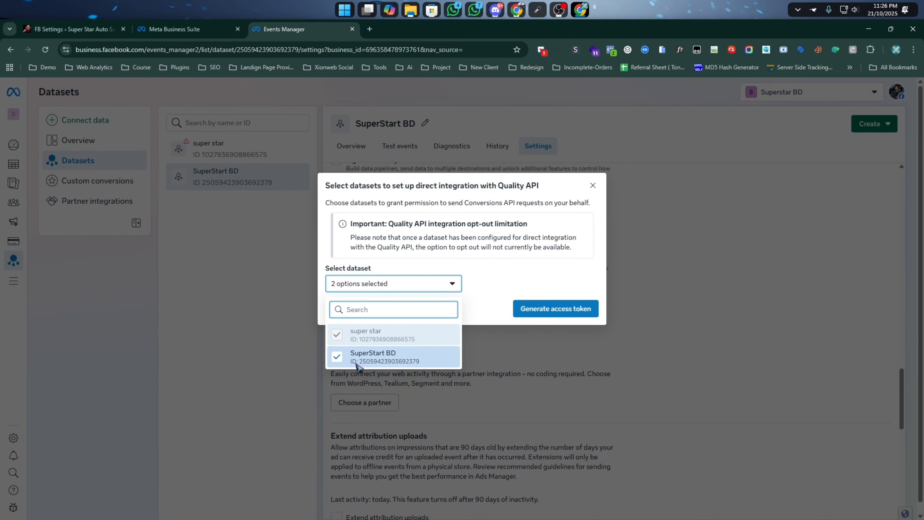
click(556, 308)
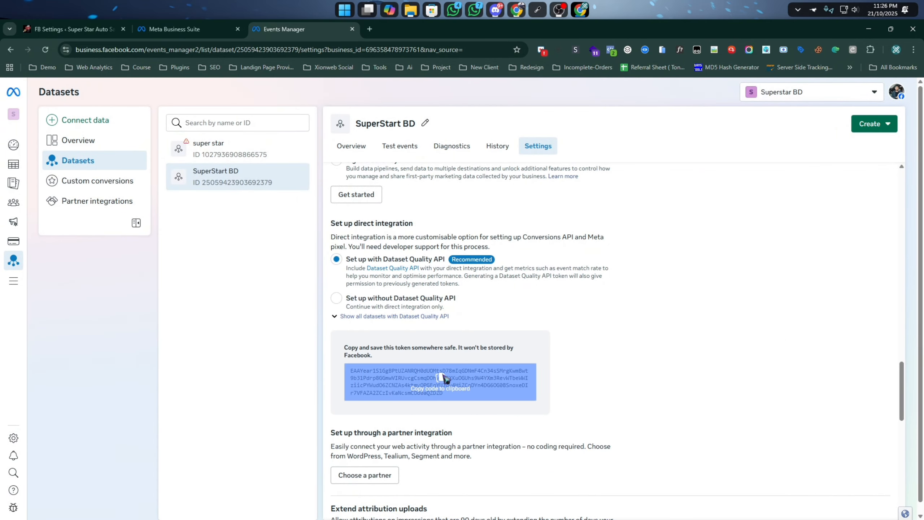
Step: Copy the generated access token and paste it into the Access Token field of Order Flow's FB Settings in WordPress
click(447, 384)
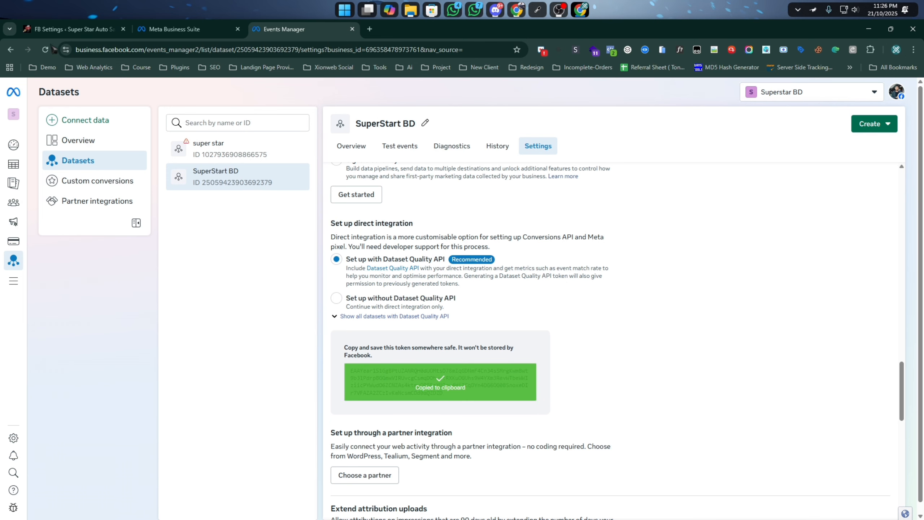
click(55, 29)
click(193, 317)
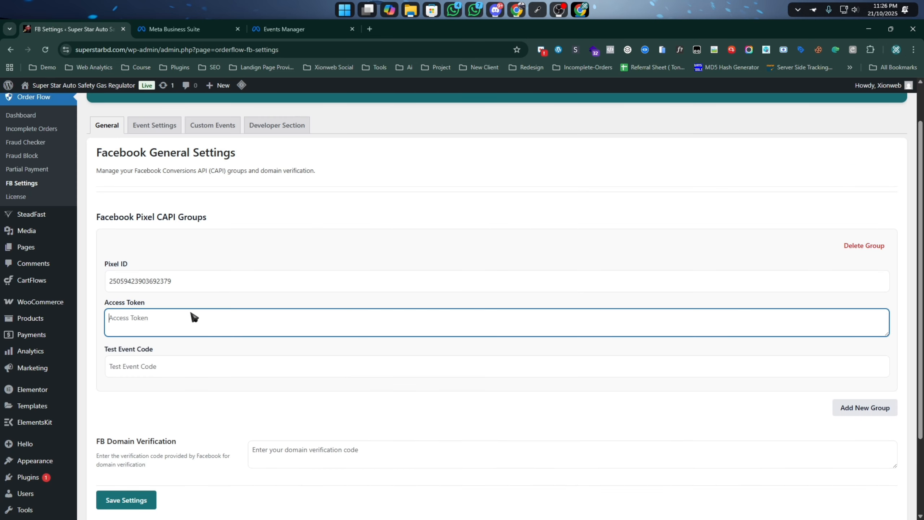
key(ctrl+v)
click(170, 340)
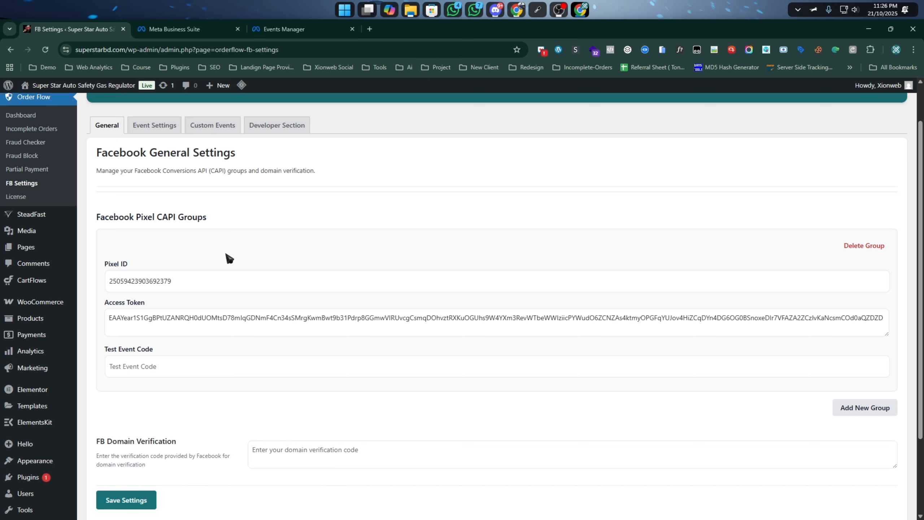
Step: Return to Events Manager and copy the server test event code from the SuperStart BD dataset's test events
click(214, 32)
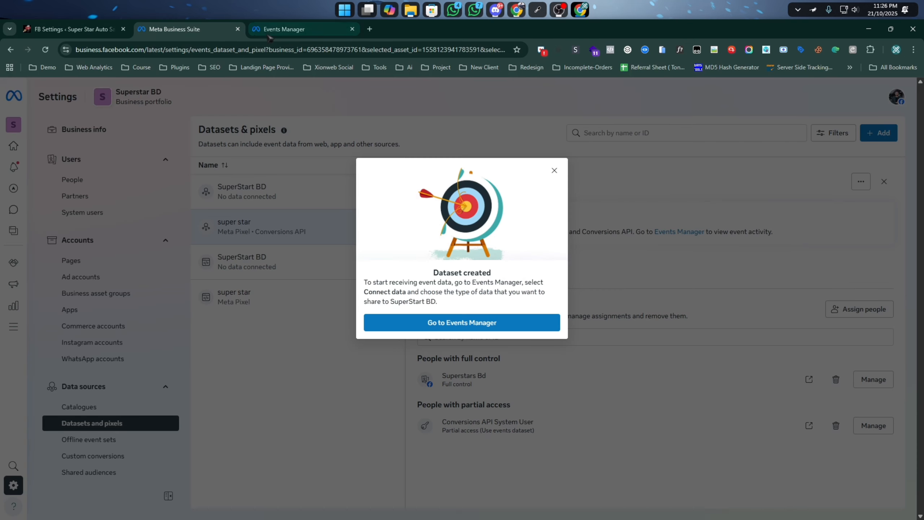
click(292, 36)
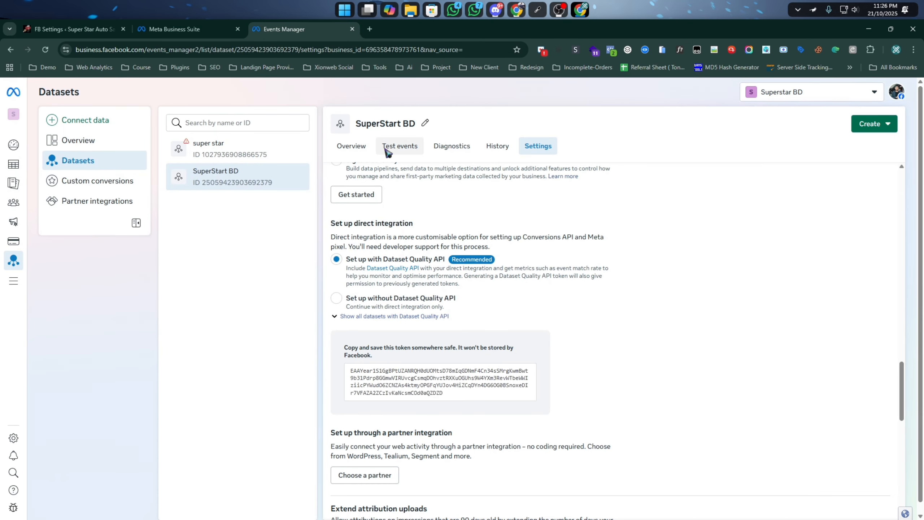
click(400, 153)
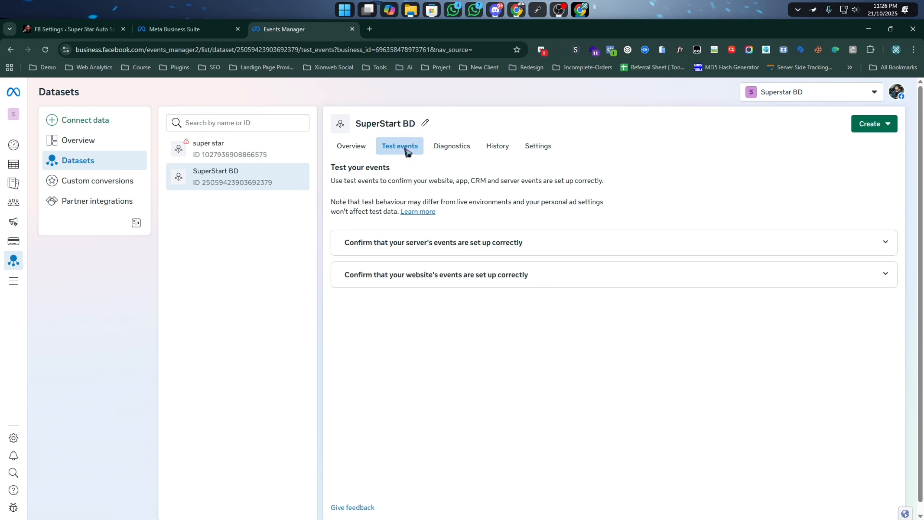
click(575, 242)
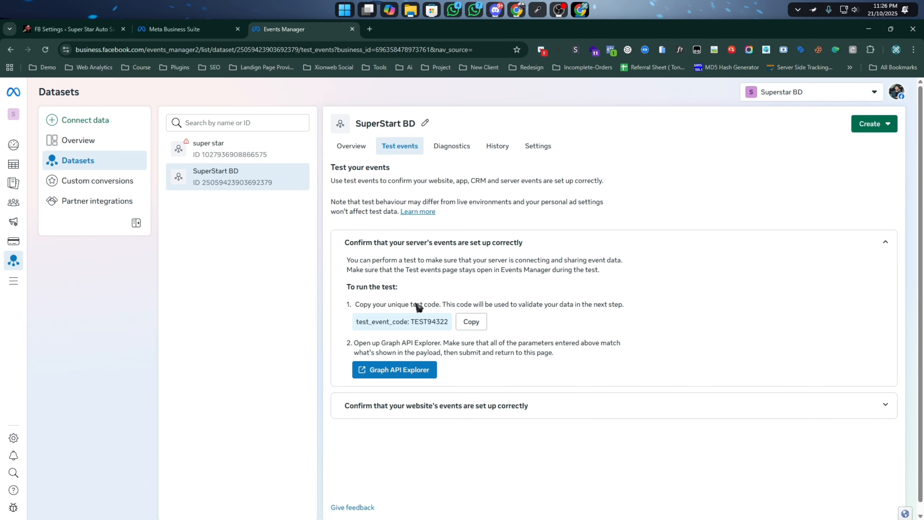
click(475, 323)
Step: Switch to the WordPress FB Settings, paste the copied code as the Test Event Code and save the settings
click(78, 29)
click(153, 366)
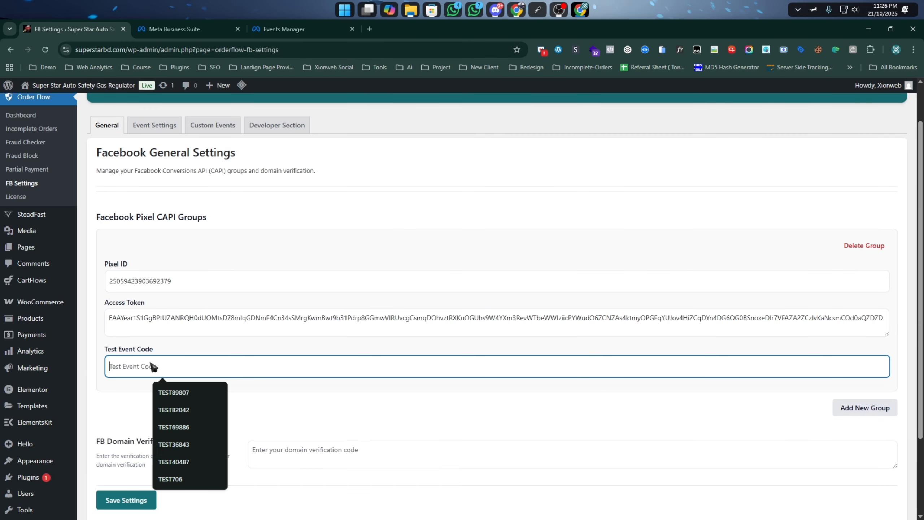
key(ctrl+v)
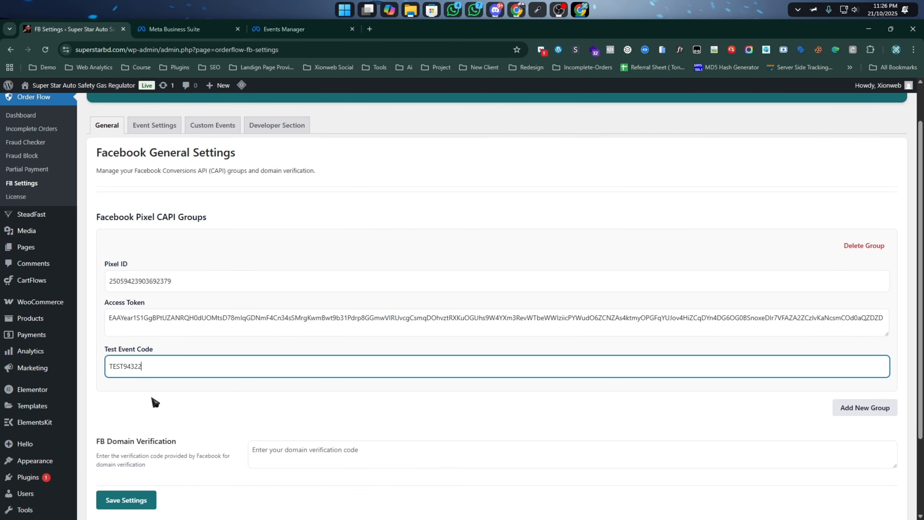
click(128, 498)
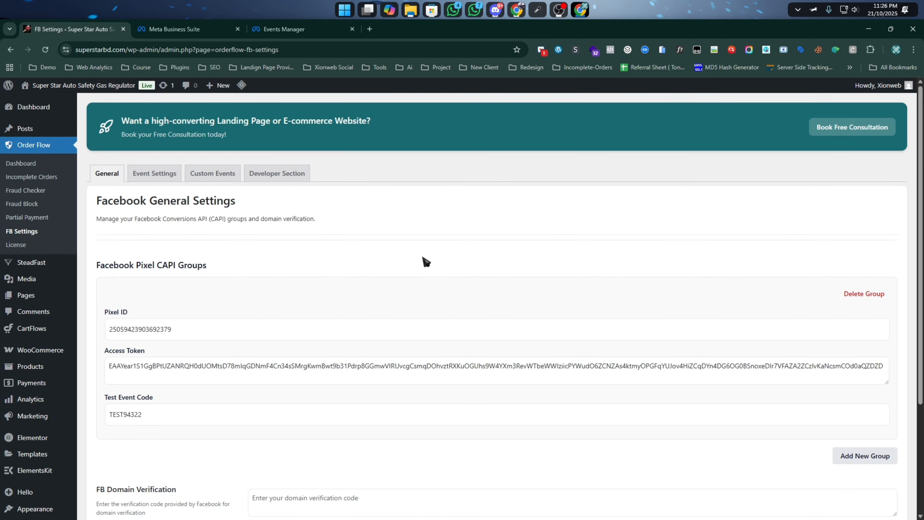
Step: Switch to Meta Business Suite, dismiss the dataset dialog, open the domain settings for superstarbd.com and copy its verification meta-tag
scroll(400, 223, down, 4)
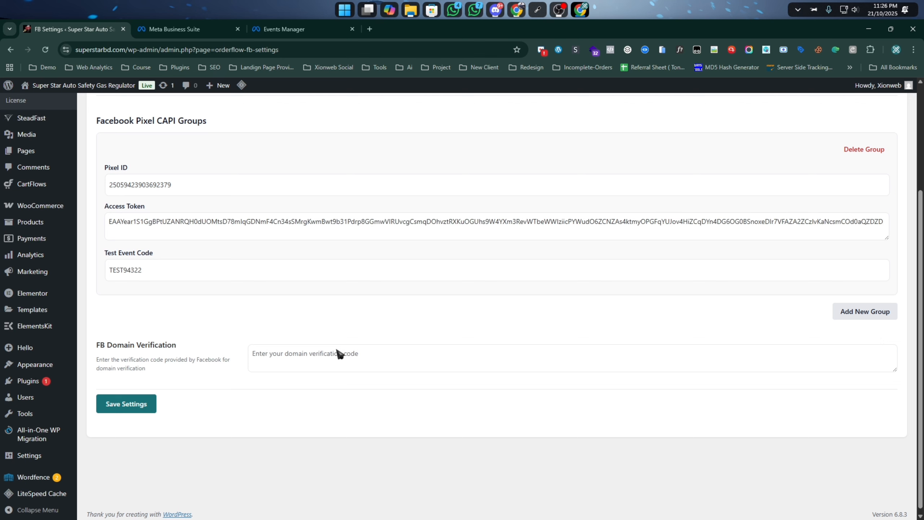
scroll(567, 337, up, 2)
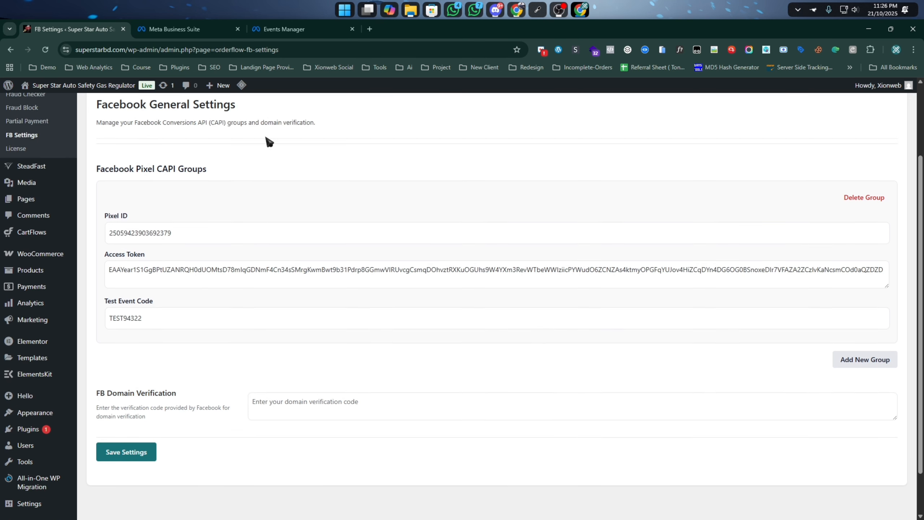
scroll(265, 132, down, 2)
click(195, 30)
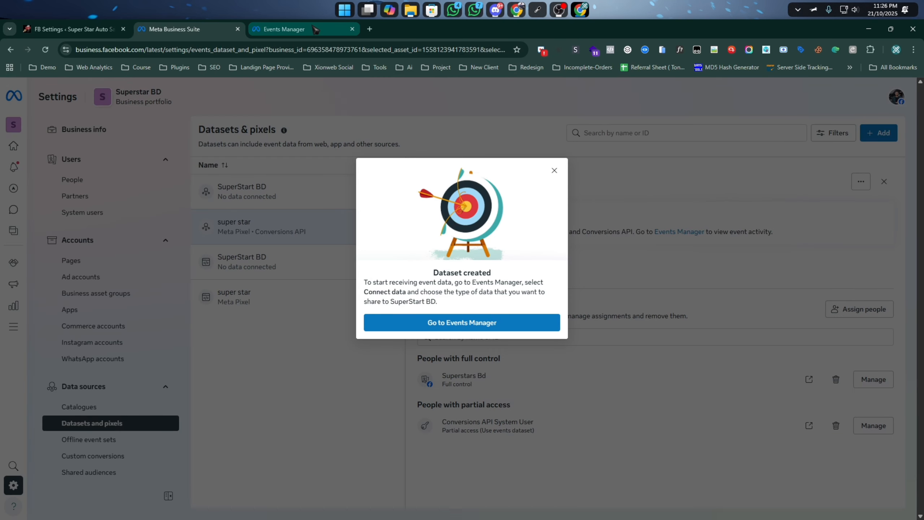
click(555, 171)
scroll(116, 293, down, 1)
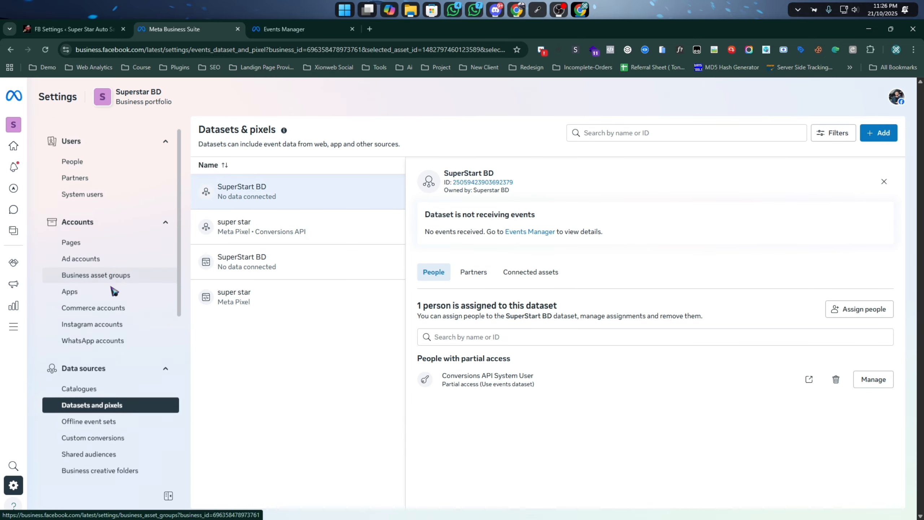
scroll(114, 291, down, 6)
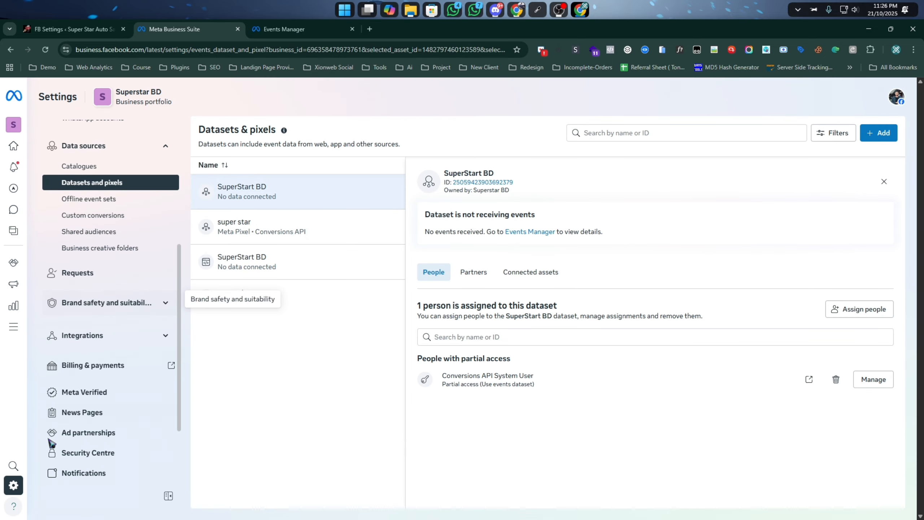
click(135, 308)
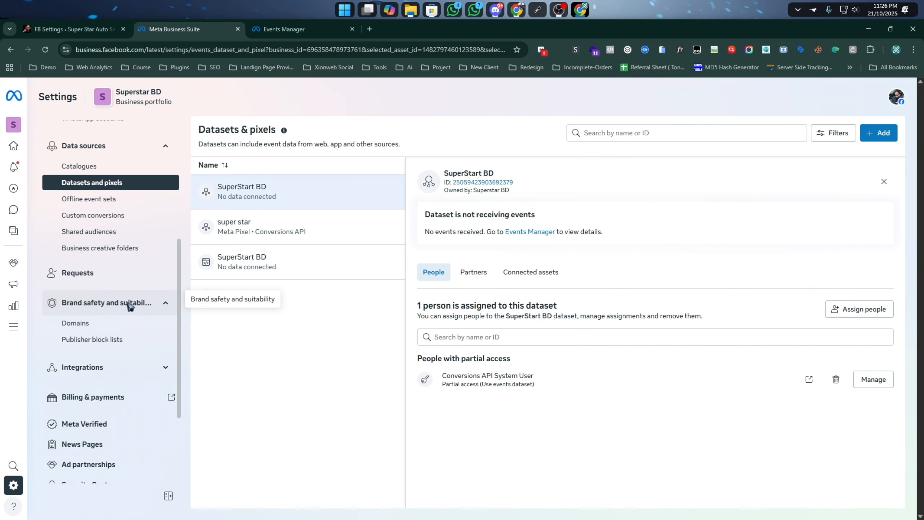
click(76, 324)
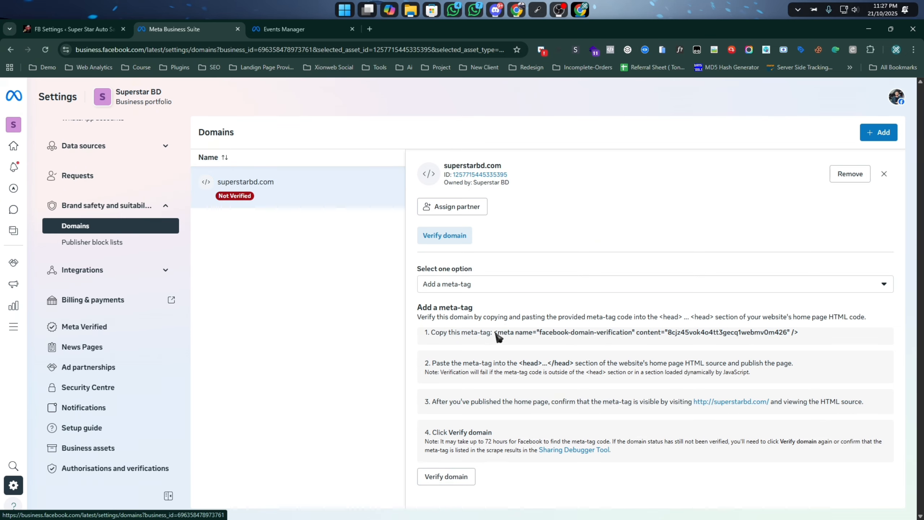
drag(520, 337, 804, 334)
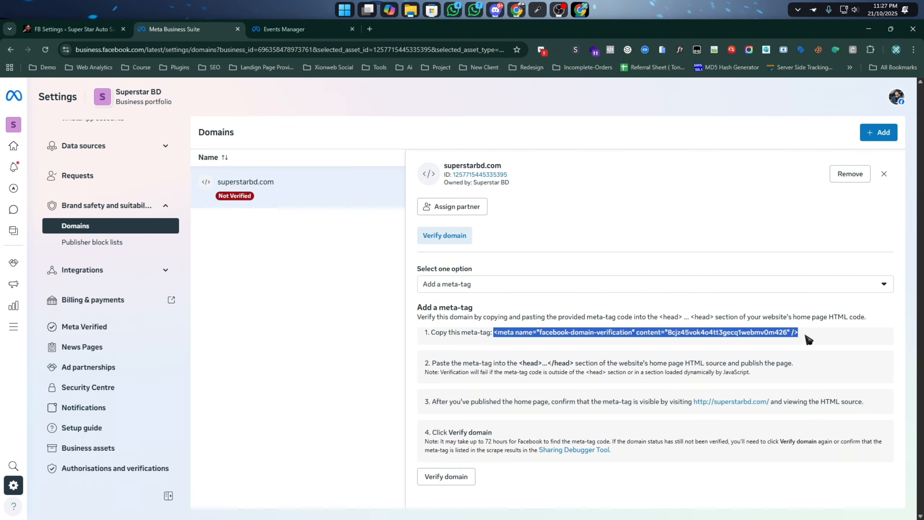
Step: Paste the copied meta-tag into the FB Domain Verification field of the WordPress FB Settings and save the settings
click(109, 29)
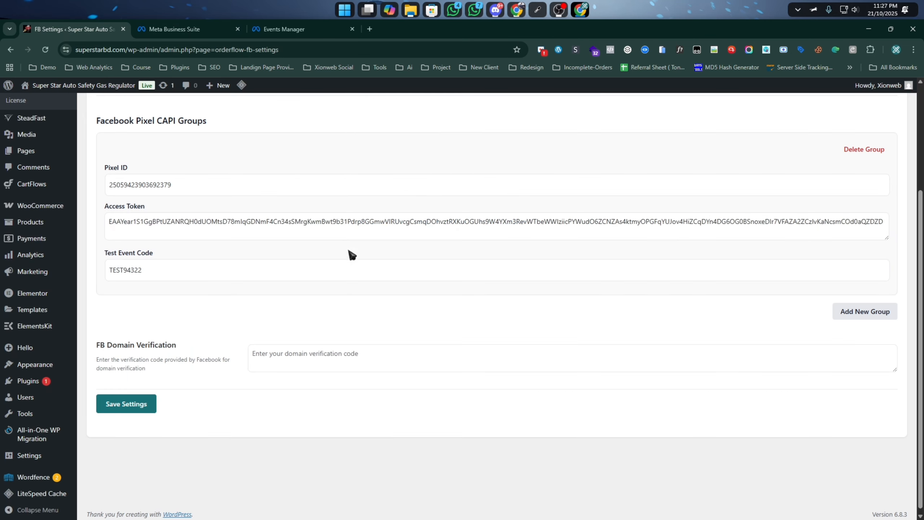
click(314, 358)
key(ctrl+v)
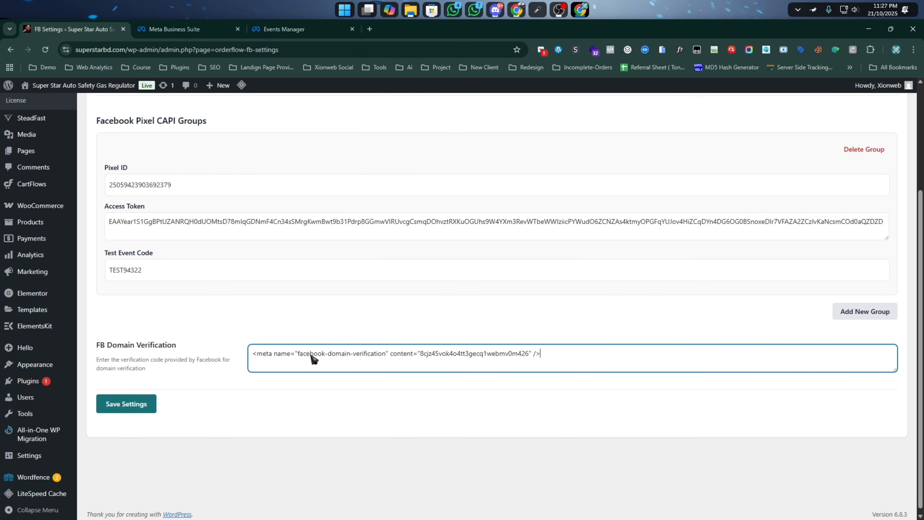
click(149, 400)
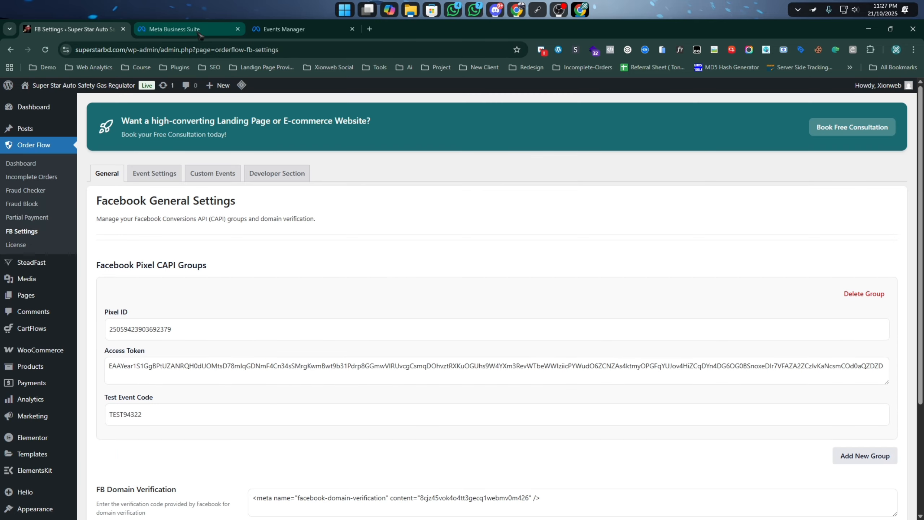
Step: Verify the superstarbd.com domain in Meta Business Suite using the meta-tag option, and close the Business Suite tab
click(195, 30)
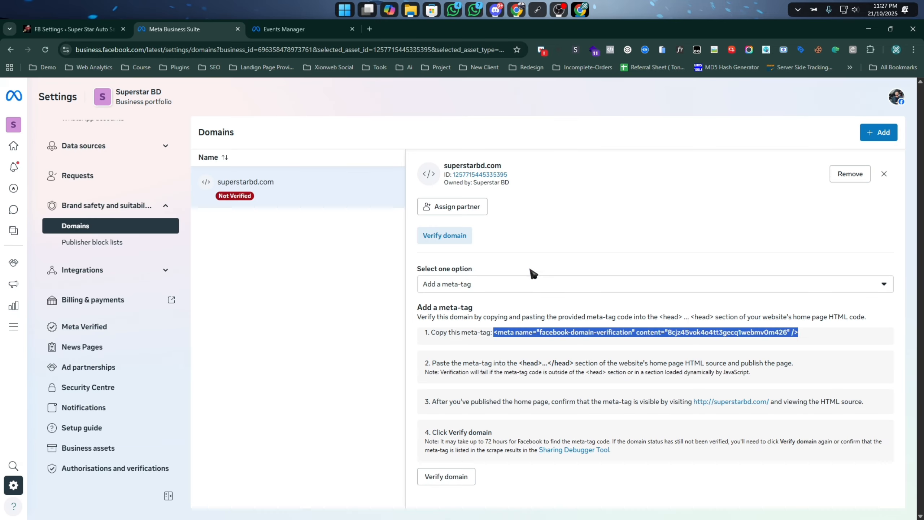
click(458, 474)
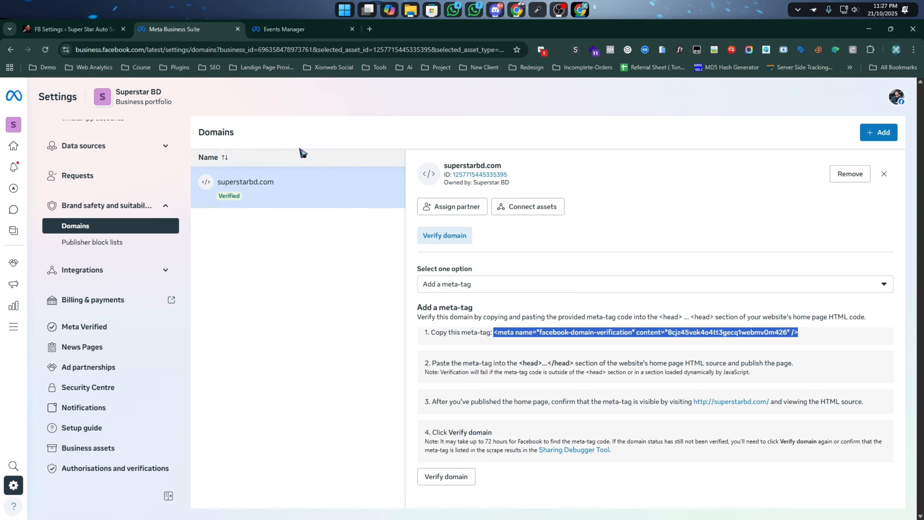
click(284, 31)
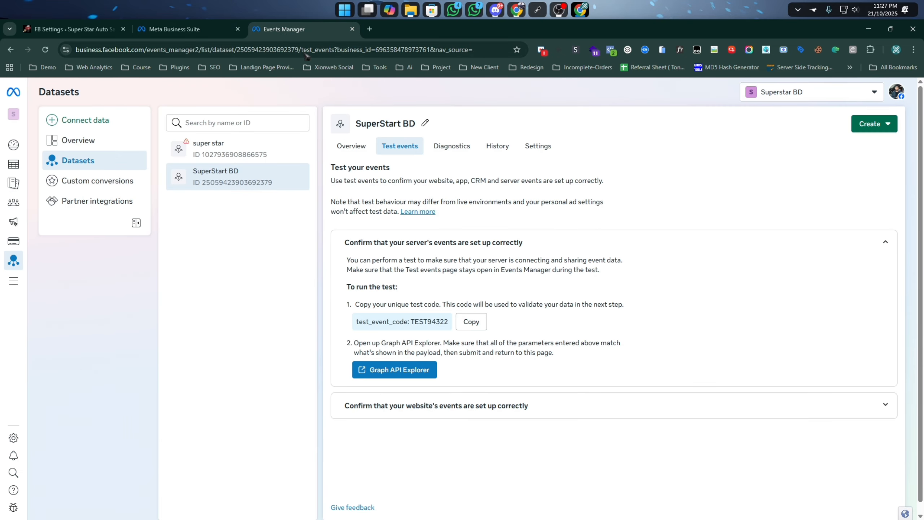
click(238, 30)
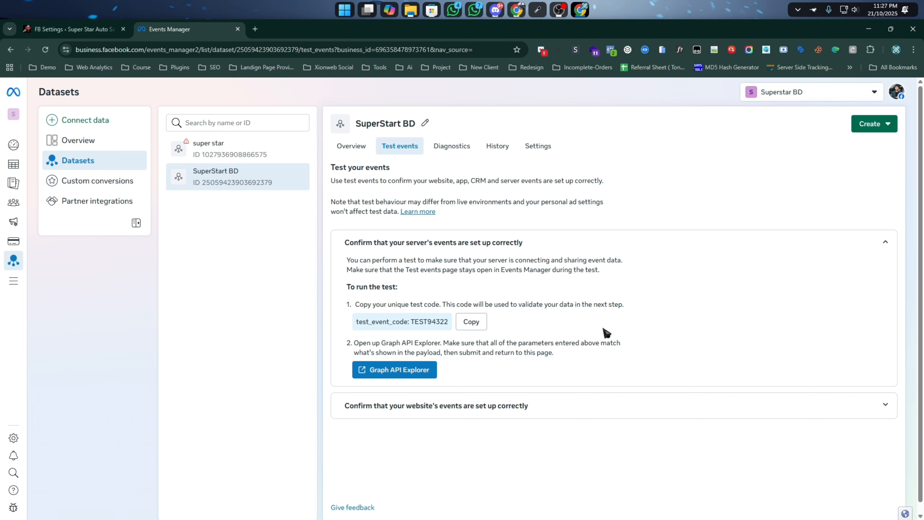
Step: Switch to Order Flow's FB Settings in WordPress, open the Facebook event settings and turn on Enable FB CAPI
click(66, 27)
scroll(255, 273, down, 2)
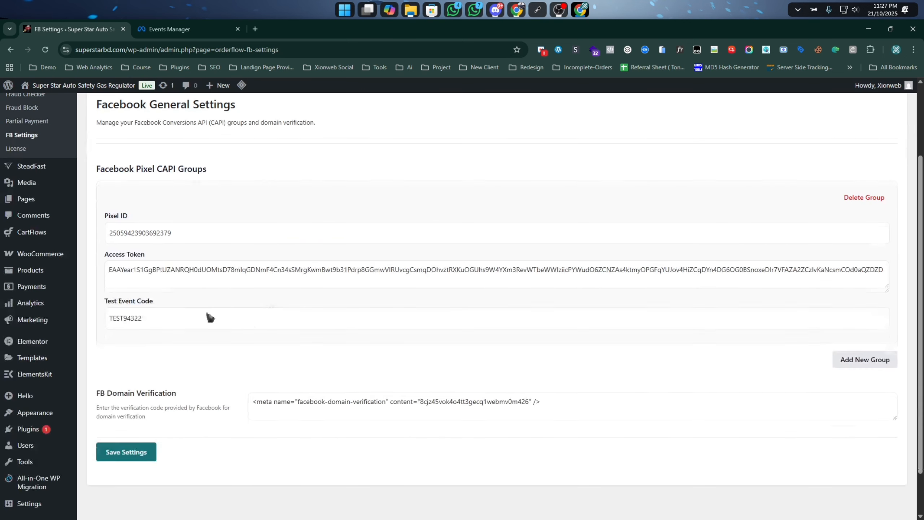
scroll(196, 328, up, 2)
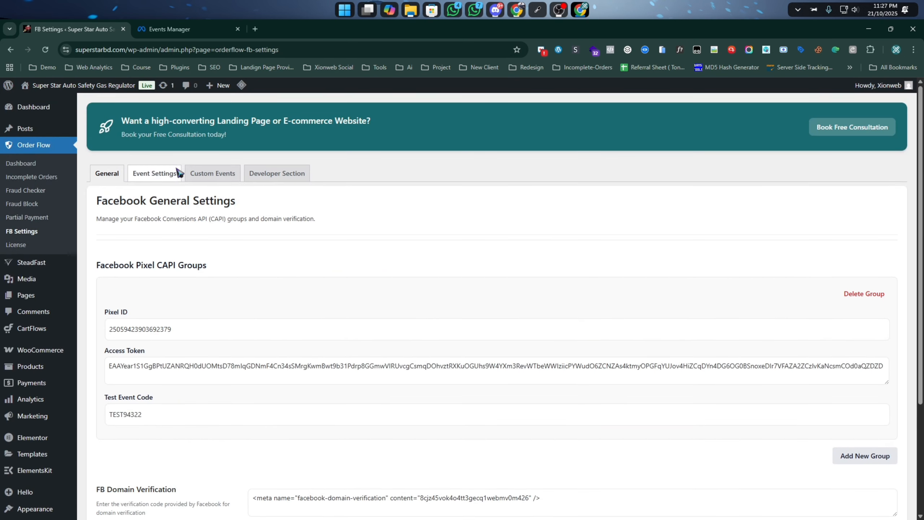
click(154, 173)
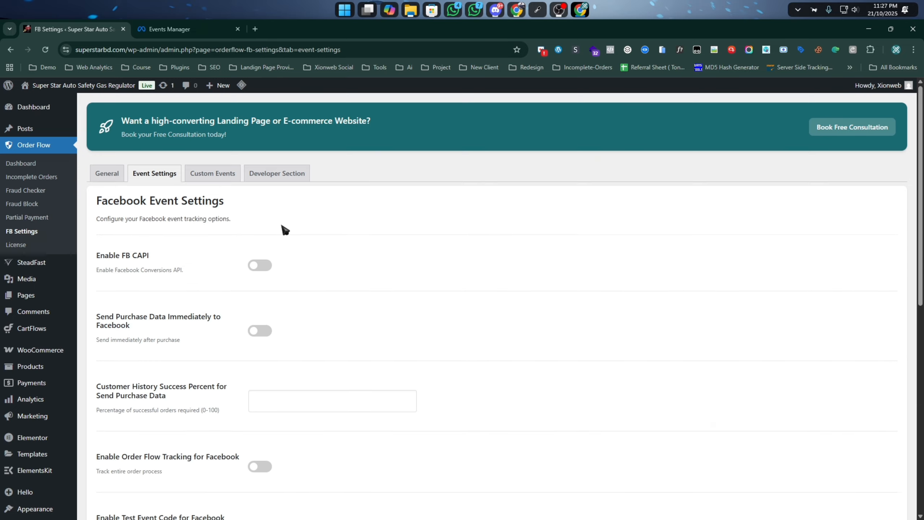
scroll(269, 231, down, 1)
click(264, 220)
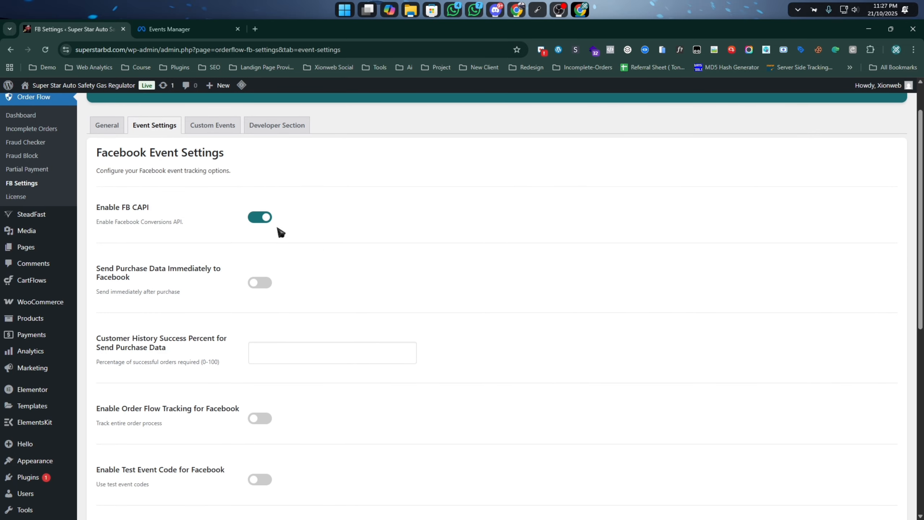
Step: Turn on Send Purchase Data Immediately to Facebook and set the customer history success percent to 0
scroll(279, 229, down, 1)
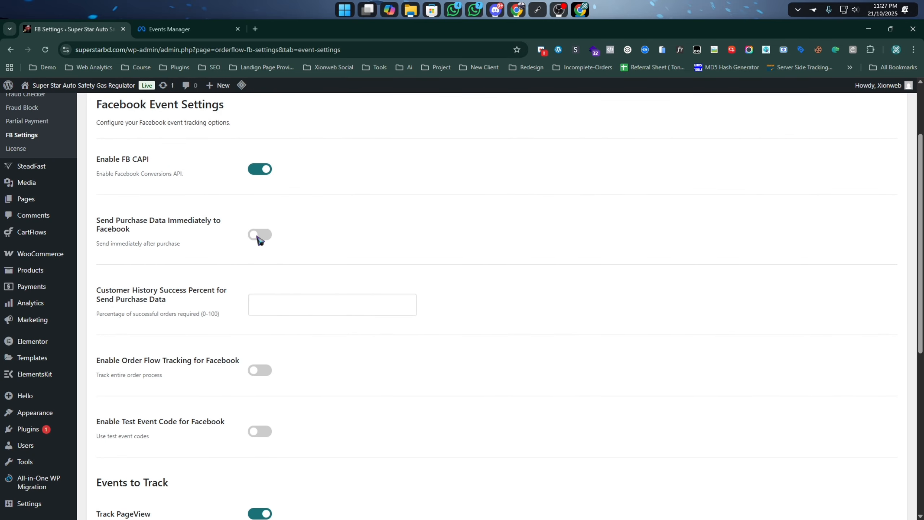
click(259, 236)
click(290, 313)
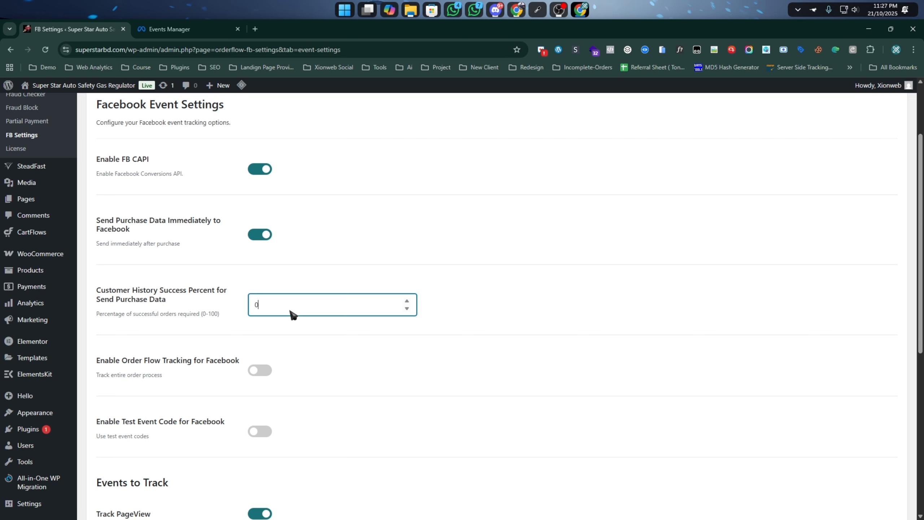
click(487, 307)
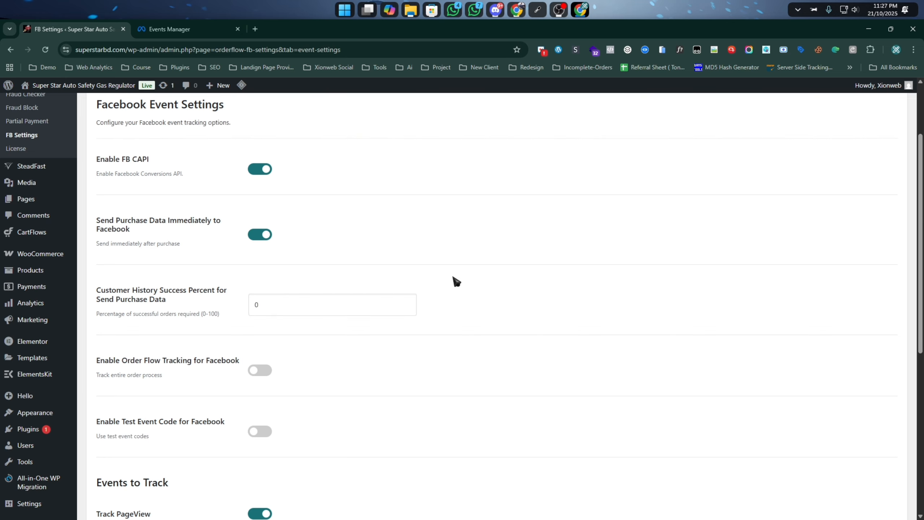
Step: Enable Order Flow tracking, the test event code and the AddToCart event on the funnel checkout page, and save the event settings
scroll(457, 282, down, 4)
click(260, 230)
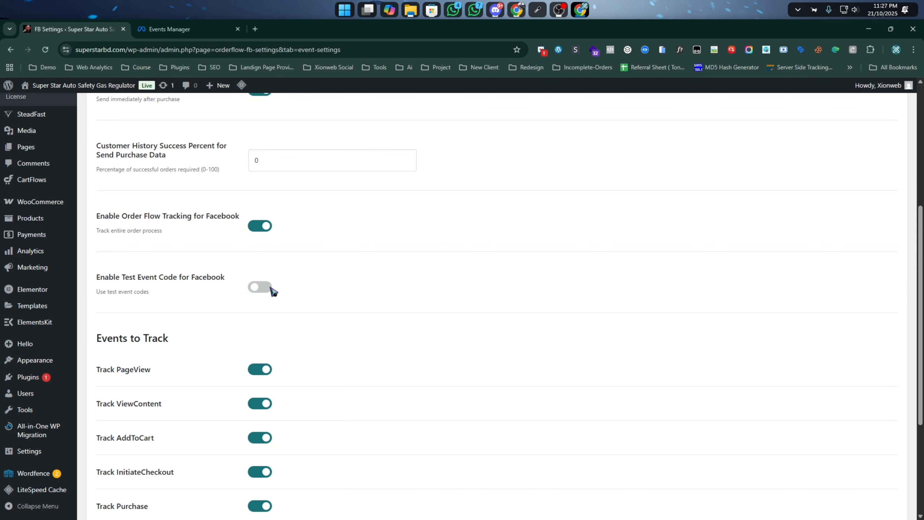
click(269, 290)
scroll(433, 280, down, 5)
click(260, 370)
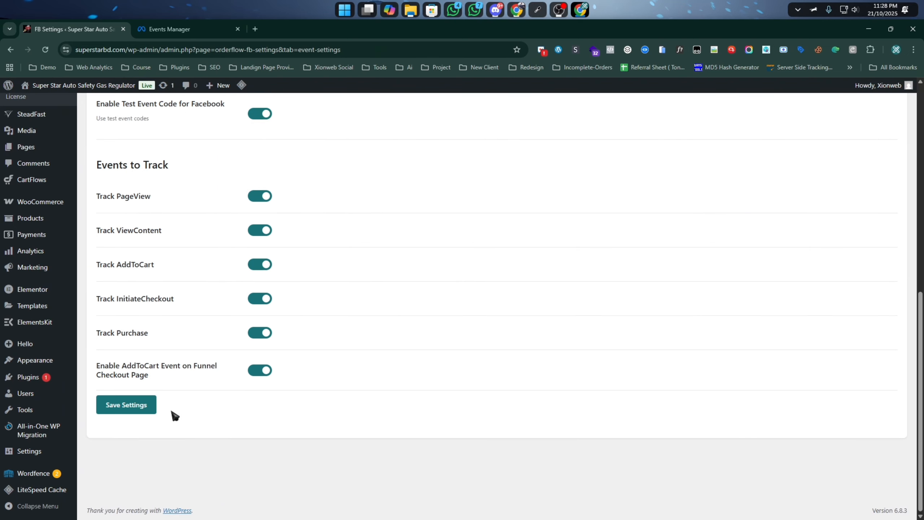
click(122, 410)
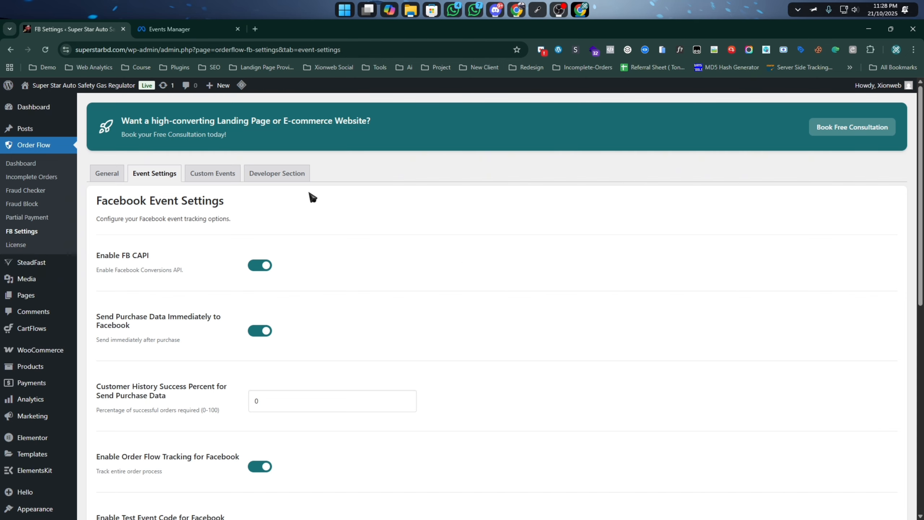
click(104, 175)
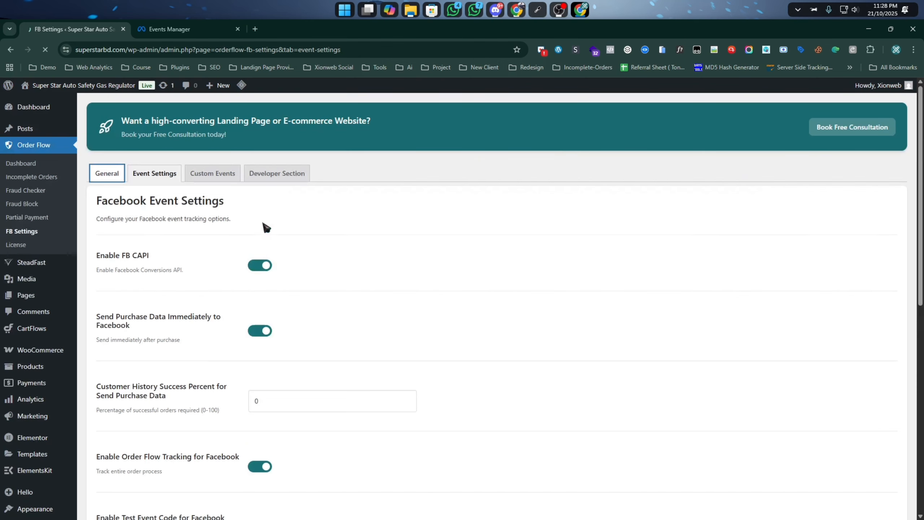
click(203, 30)
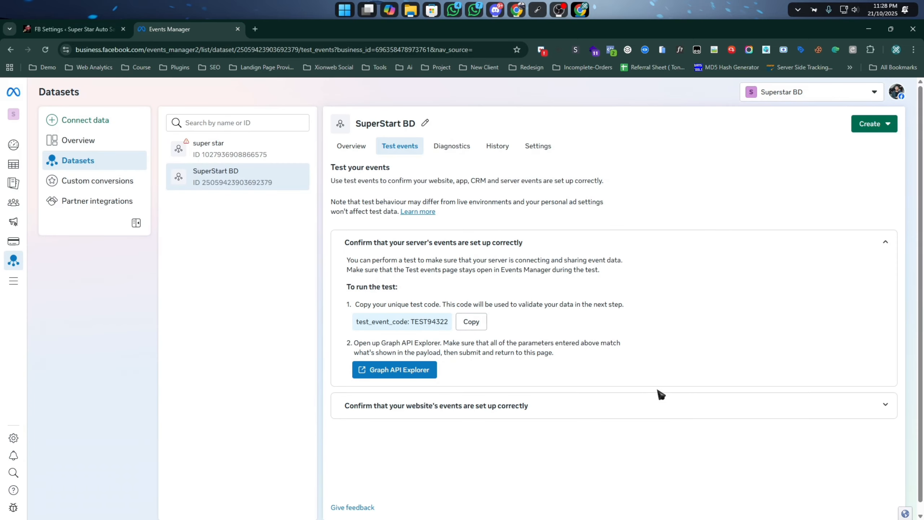
click(558, 407)
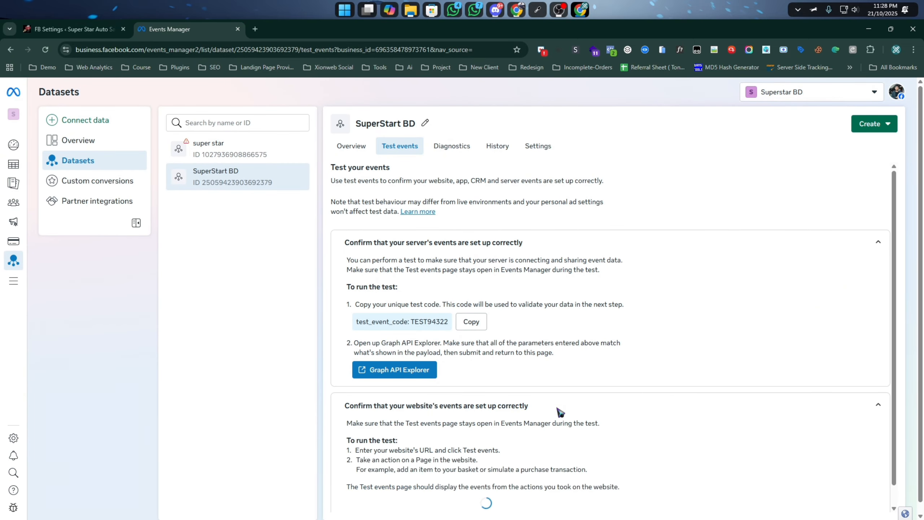
scroll(593, 322, down, 2)
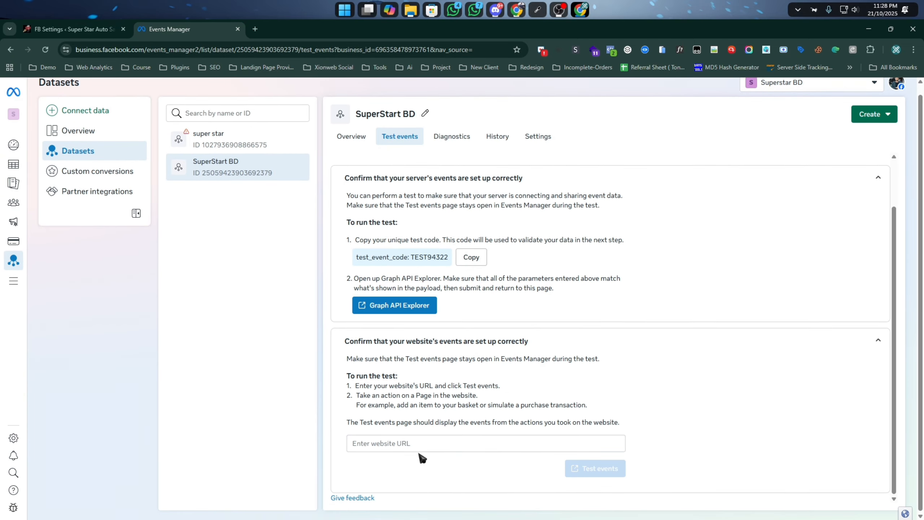
click(407, 444)
click(69, 29)
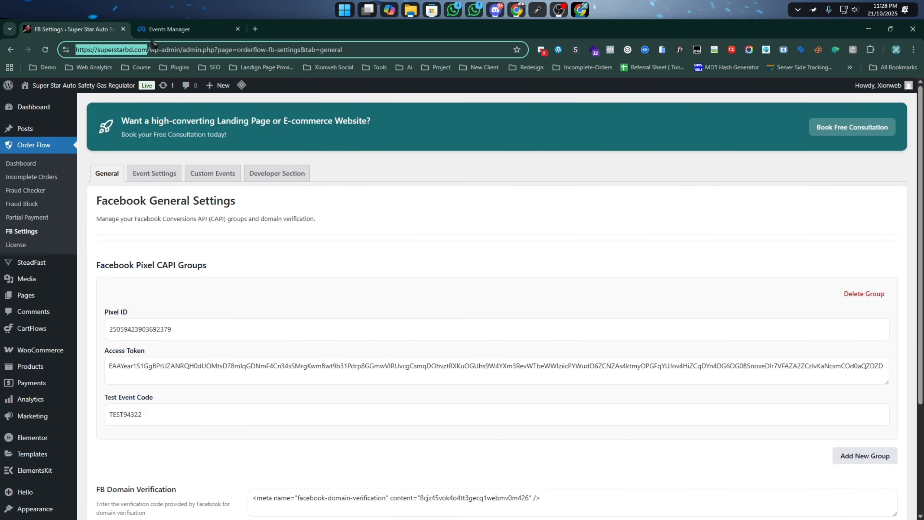
click(156, 31)
text(https://superstarbd.com)
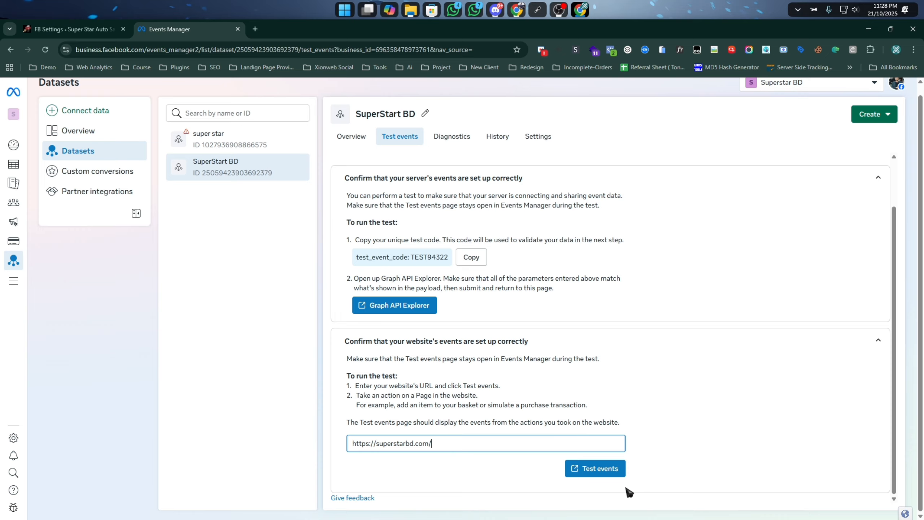
click(596, 469)
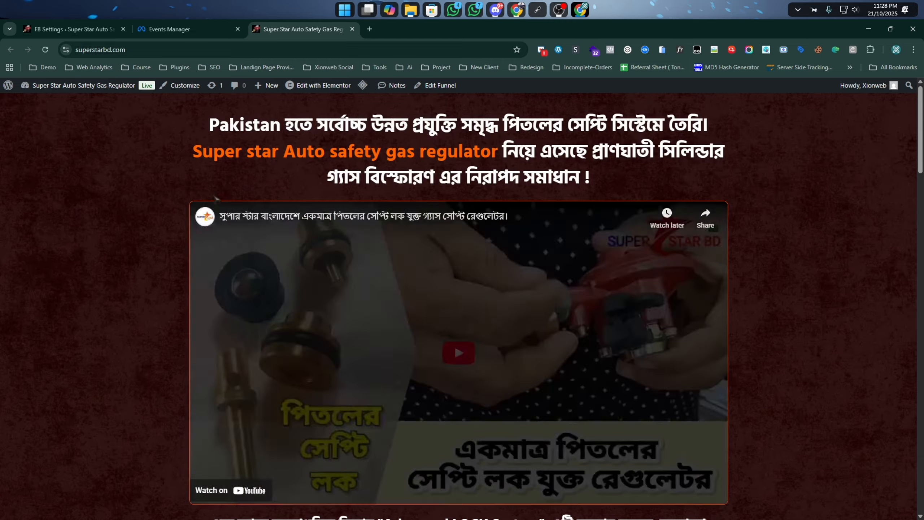
Step: Look through the superstarbd.com landing page down to the product selection, order form and order summary
scroll(200, 202, down, 5)
scroll(200, 202, down, 20)
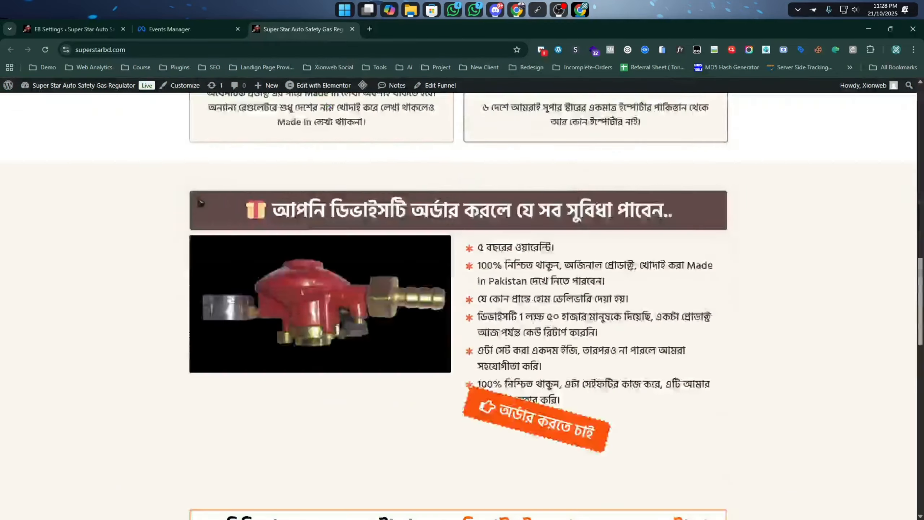
scroll(200, 202, down, 1)
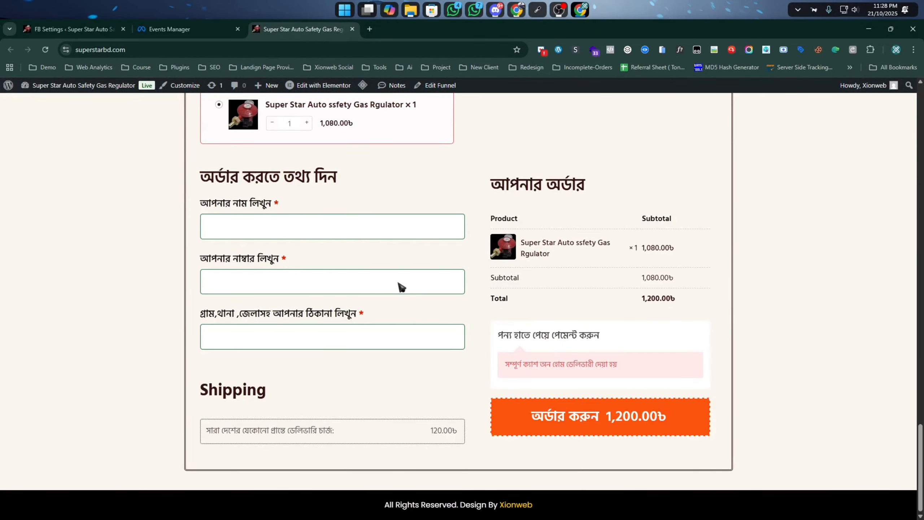
scroll(402, 287, up, 4)
scroll(401, 287, down, 1)
scroll(510, 284, down, 3)
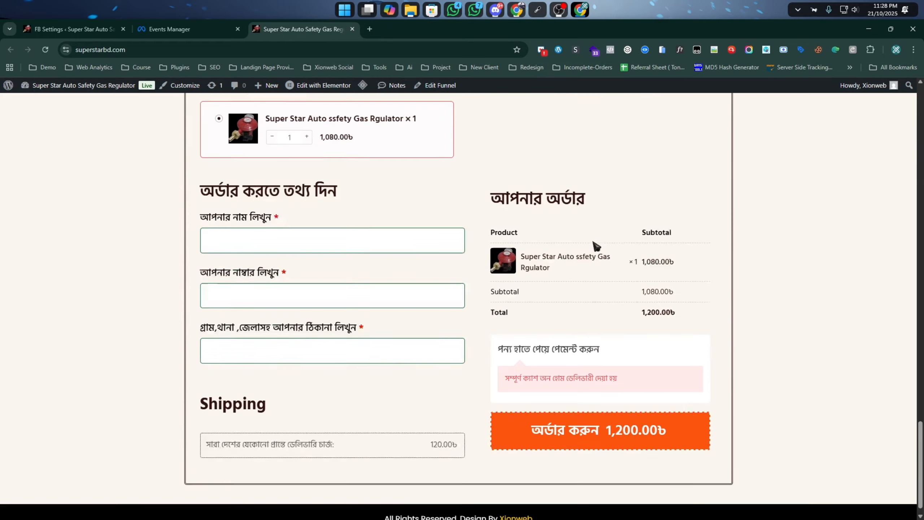
scroll(597, 246, down, 1)
scroll(135, 283, up, 2)
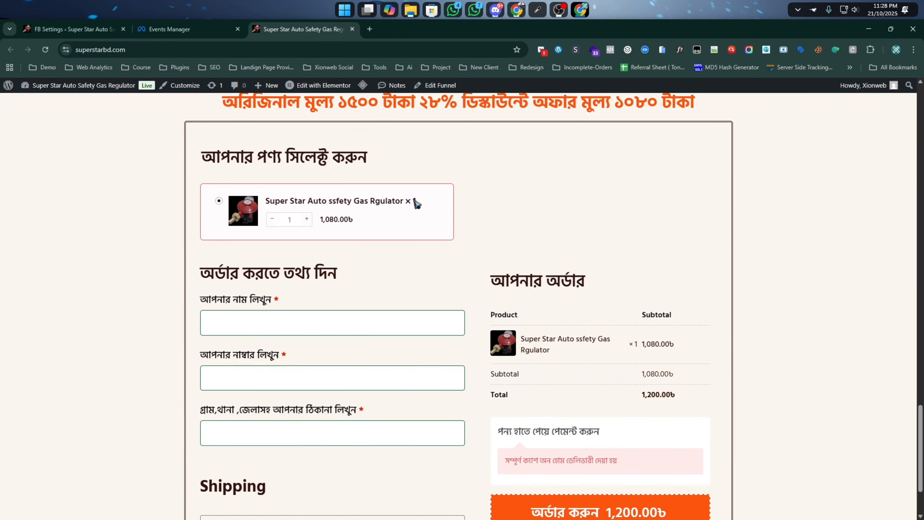
scroll(565, 255, down, 2)
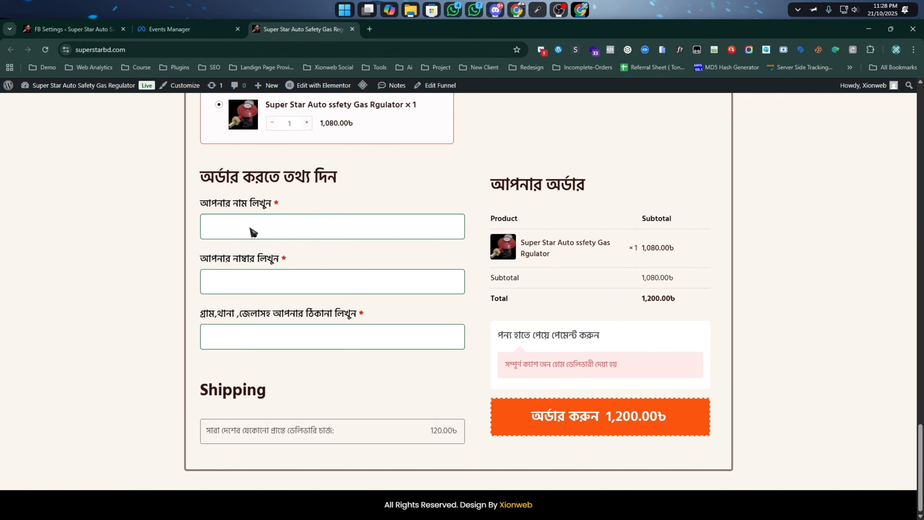
Step: Fill in the order form with Test as name and address plus a saved phone number, and place the order
click(253, 232)
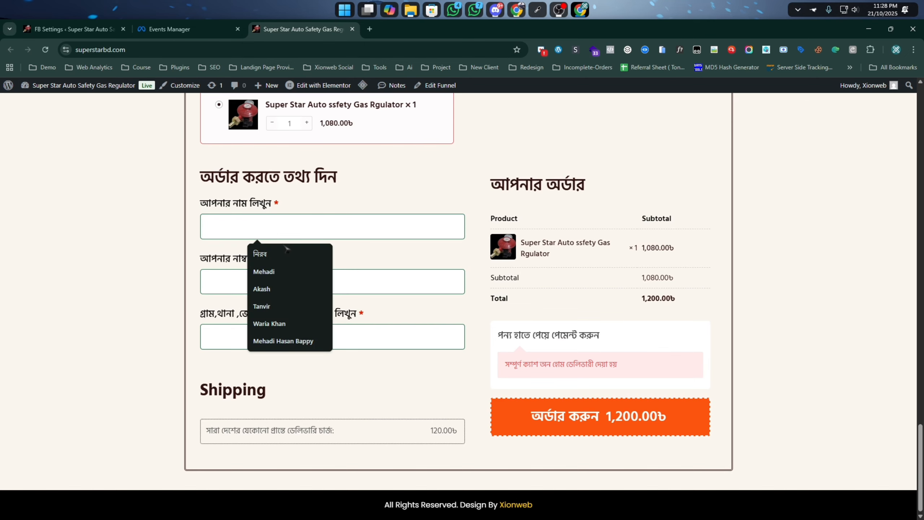
text(Test)
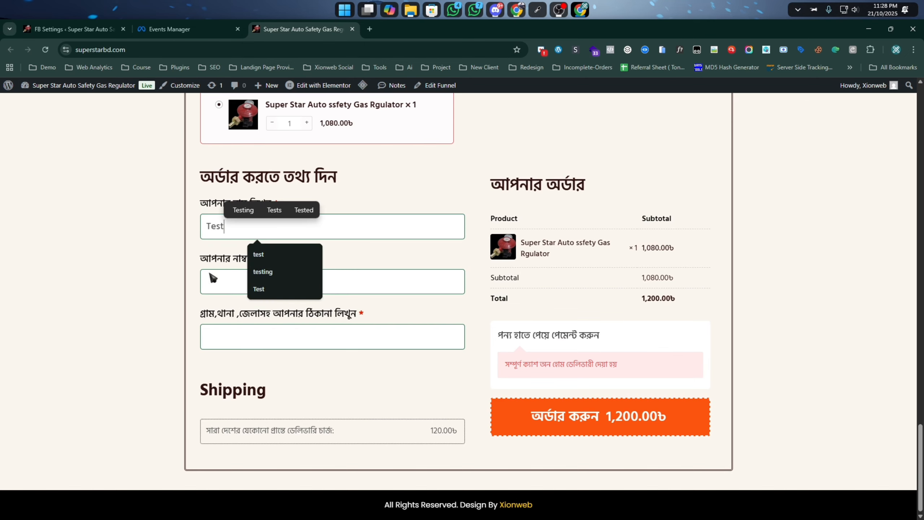
click(241, 277)
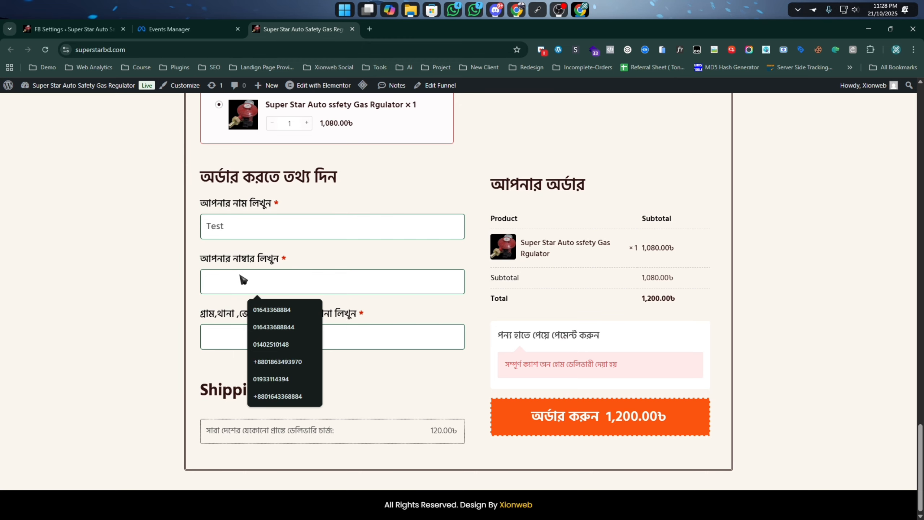
click(272, 309)
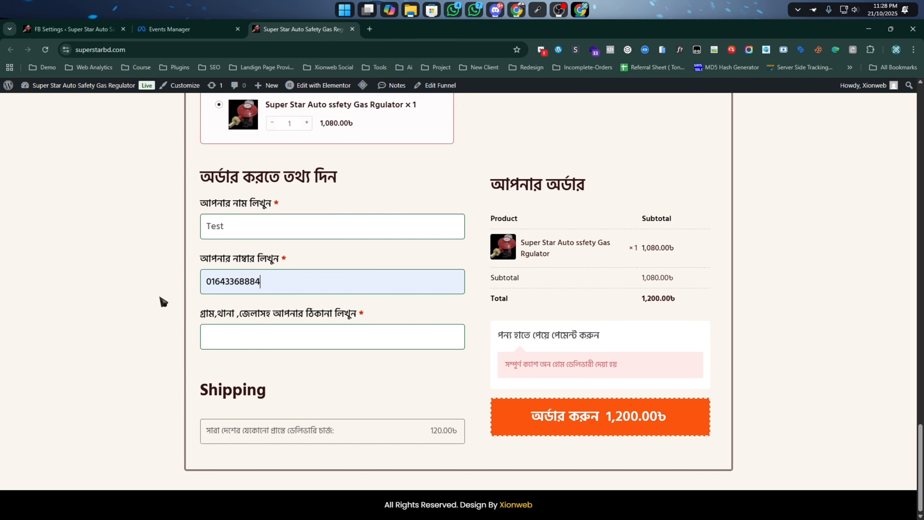
click(294, 337)
text(Test)
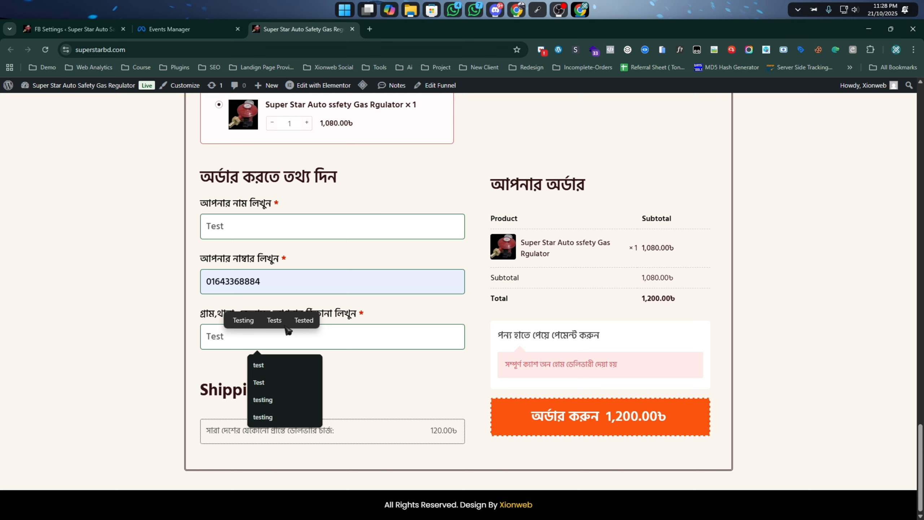
click(124, 258)
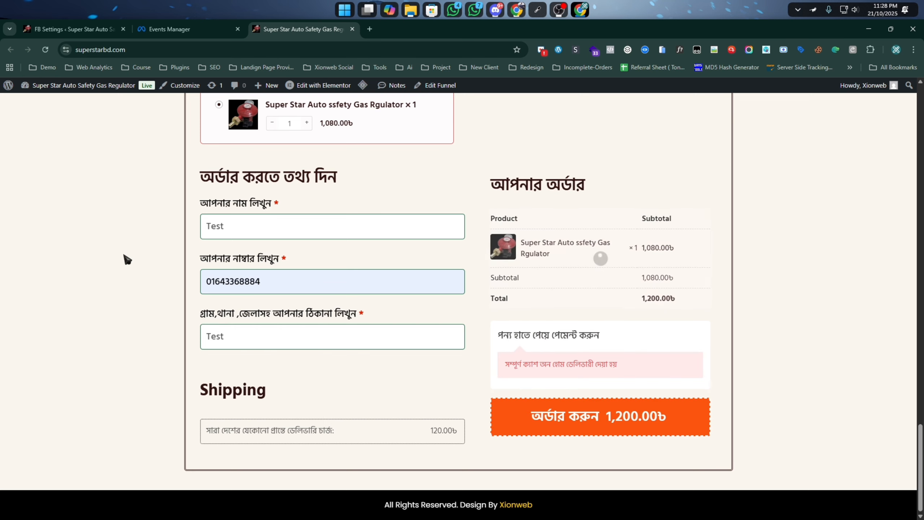
click(609, 420)
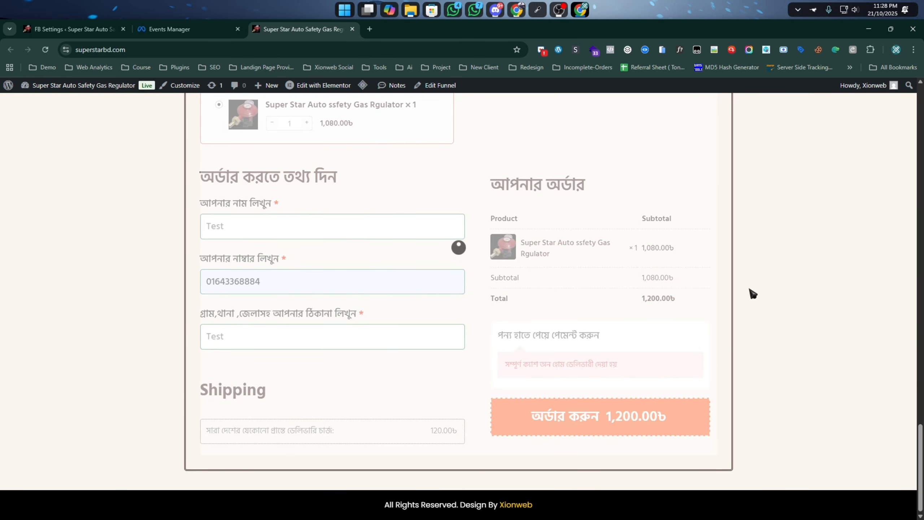
Step: Review the order details on the thank-you page and check the received test events in Meta Events Manager
scroll(742, 270, down, 3)
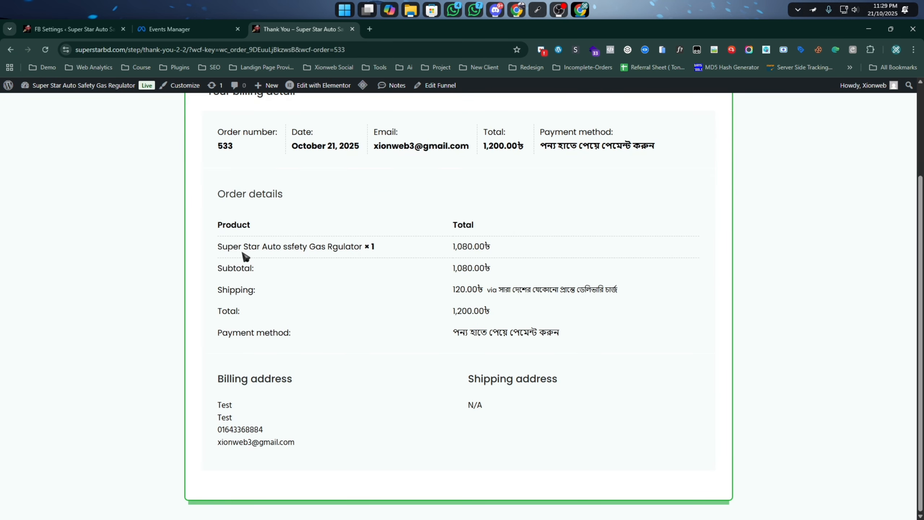
scroll(246, 256, up, 5)
click(178, 33)
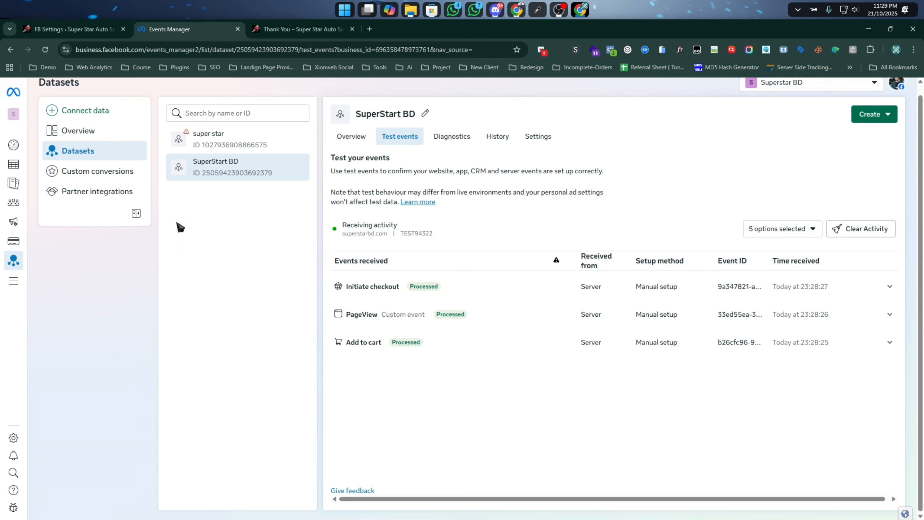
Step: Switch back to WordPress and open the WooCommerce orders list to check the test order's FB status
click(69, 29)
scroll(78, 307, down, 1)
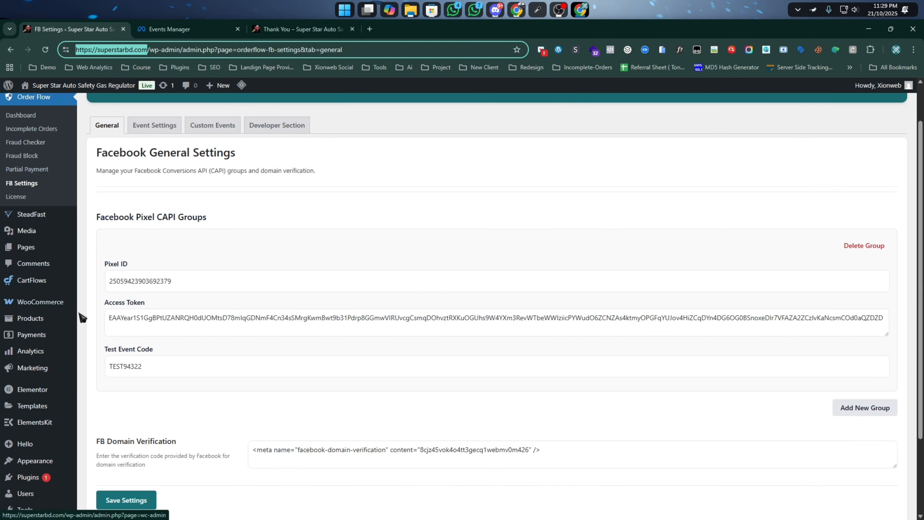
key(F5)
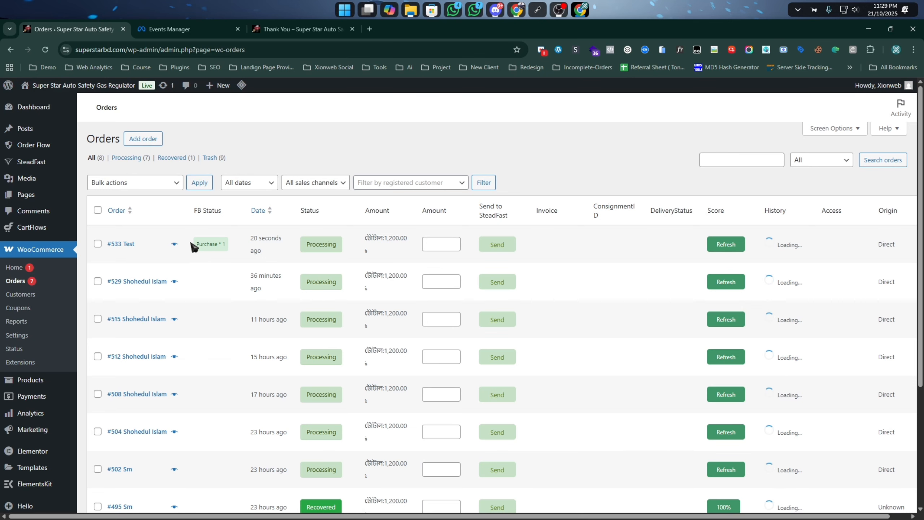
Step: Return to the test events in Meta Events Manager and inspect the Purchase event's parameters and user data keys
click(201, 30)
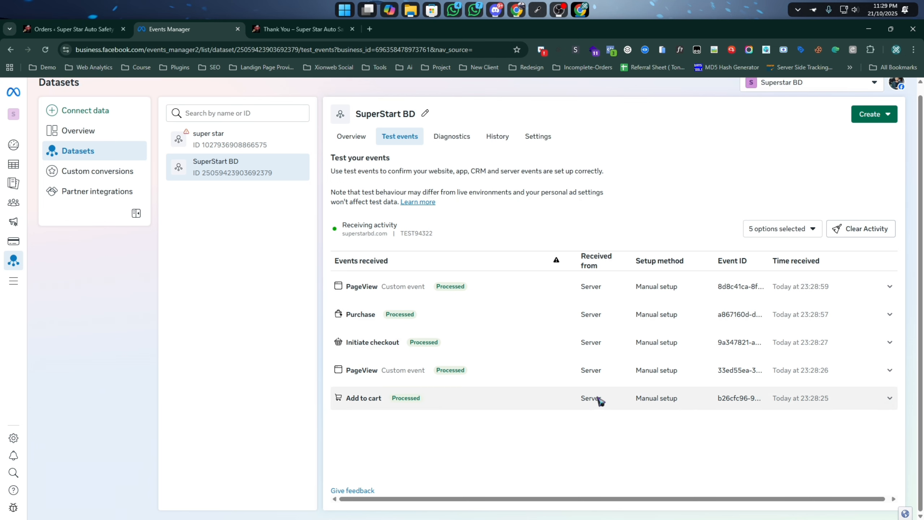
click(557, 320)
click(372, 408)
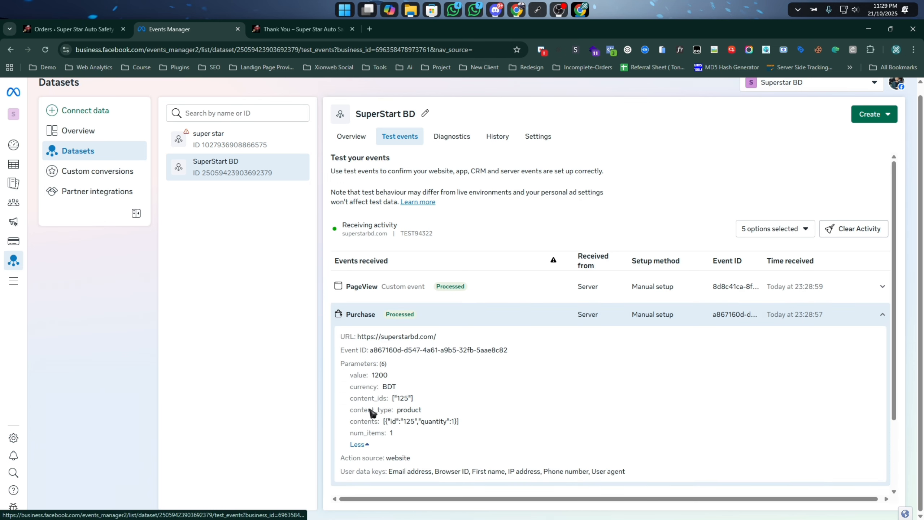
scroll(477, 391, down, 2)
scroll(477, 392, down, 1)
click(361, 358)
click(364, 262)
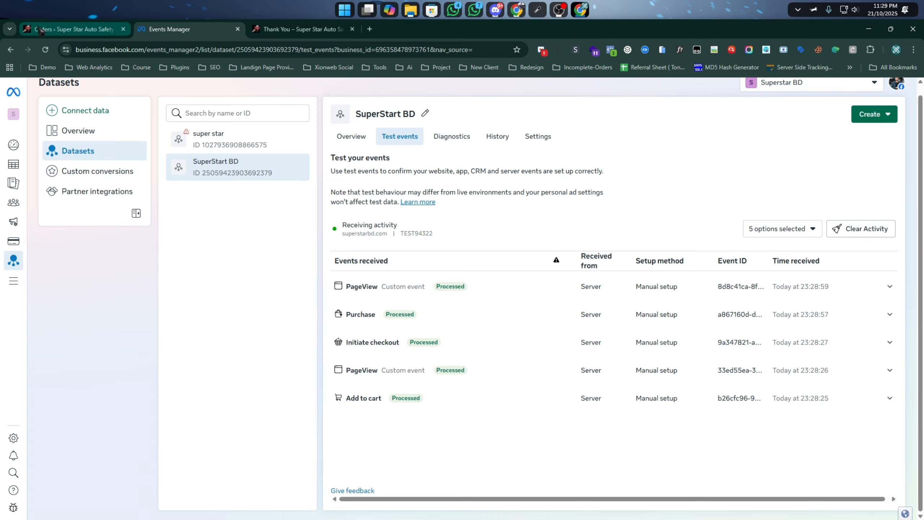
Step: Return to WordPress, open Order Flow's FB Settings in a separate tab and review the purchase data options in the event settings
click(41, 31)
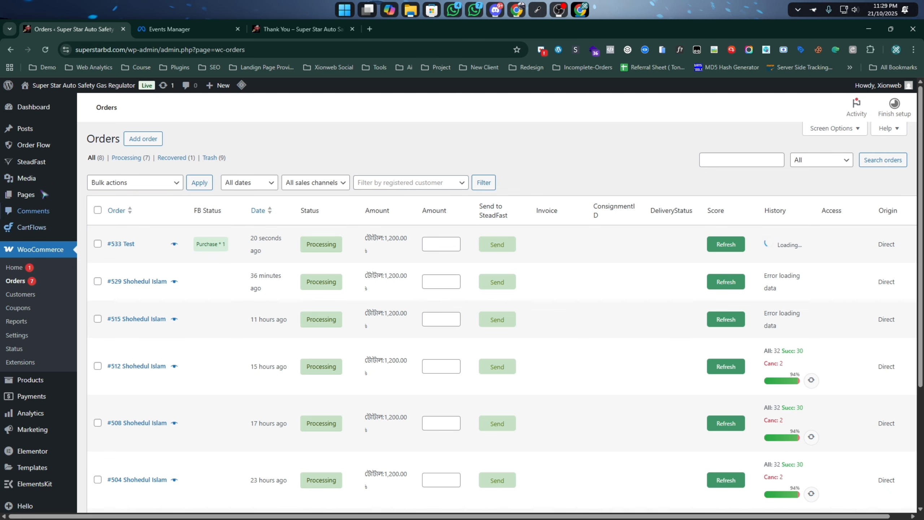
mouse_move(33, 144)
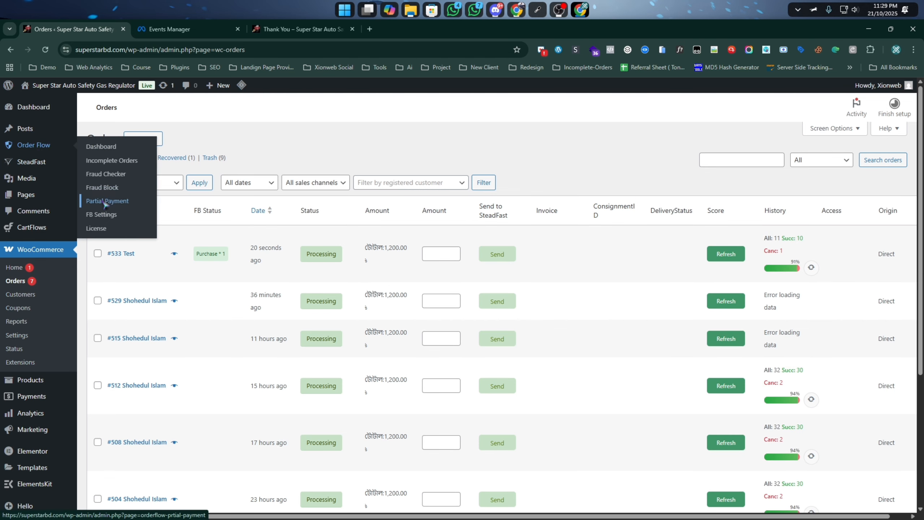
middle_click(102, 214)
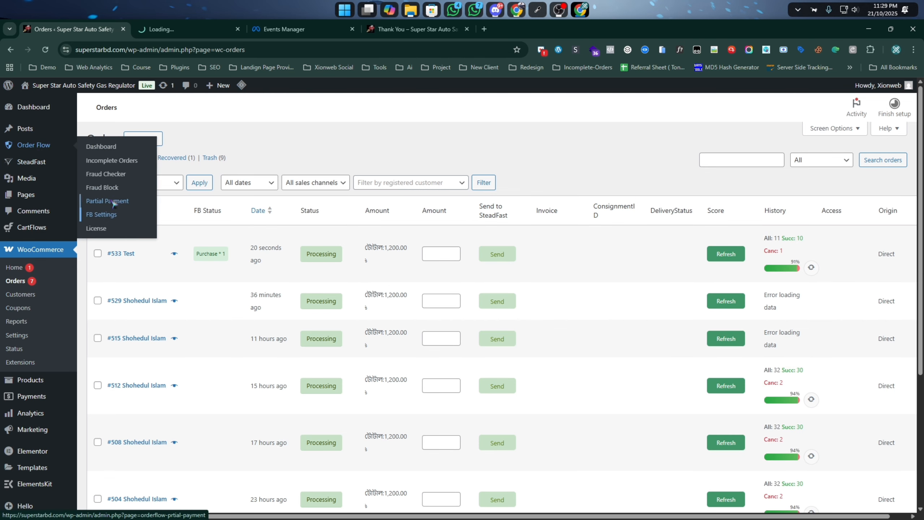
click(172, 33)
click(153, 174)
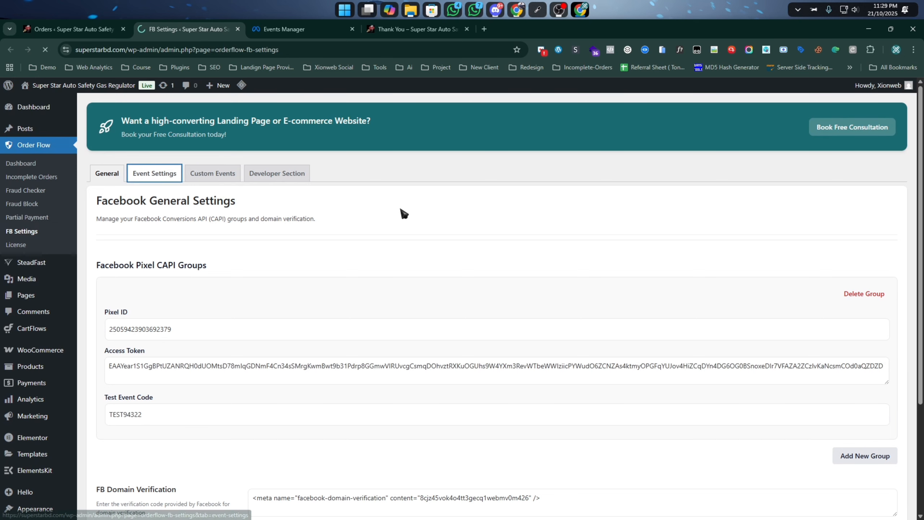
scroll(371, 229, down, 2)
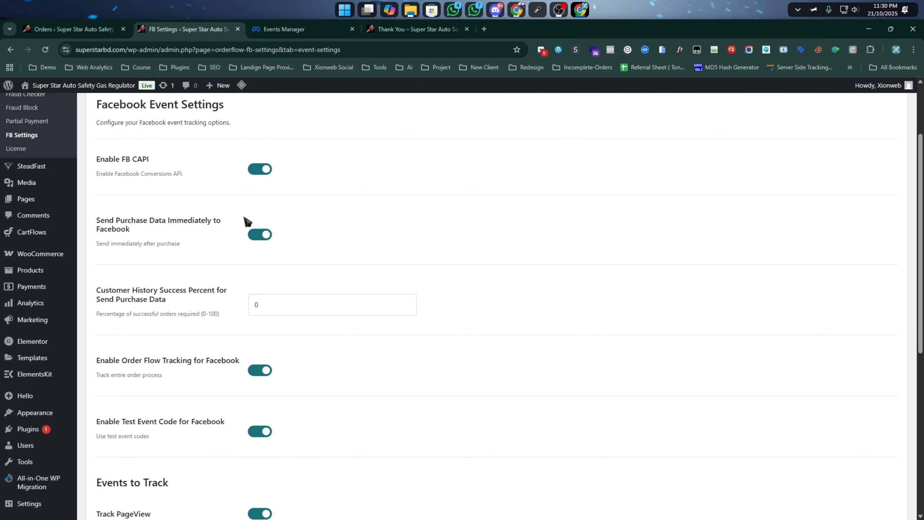
Step: In the WooCommerce orders list, select the order directly below the test order and choose the bulk action Change Status to Purchase
click(73, 30)
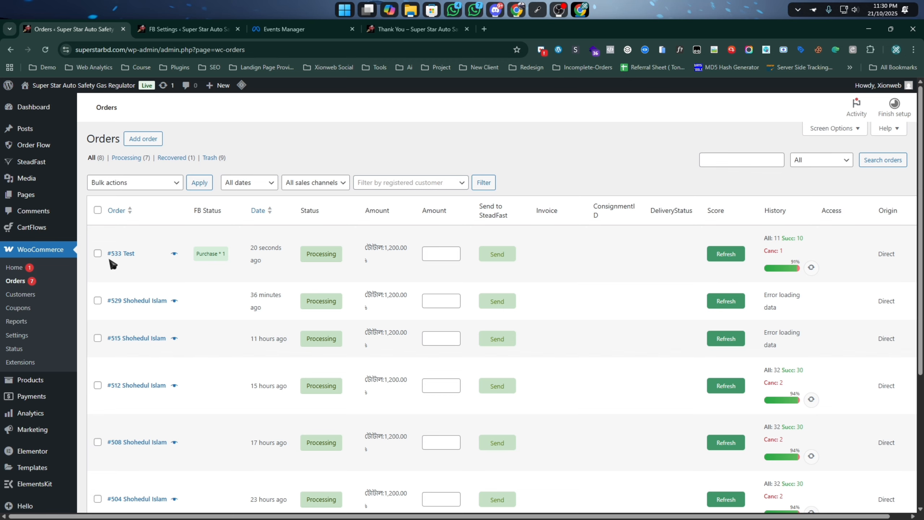
click(98, 301)
click(141, 185)
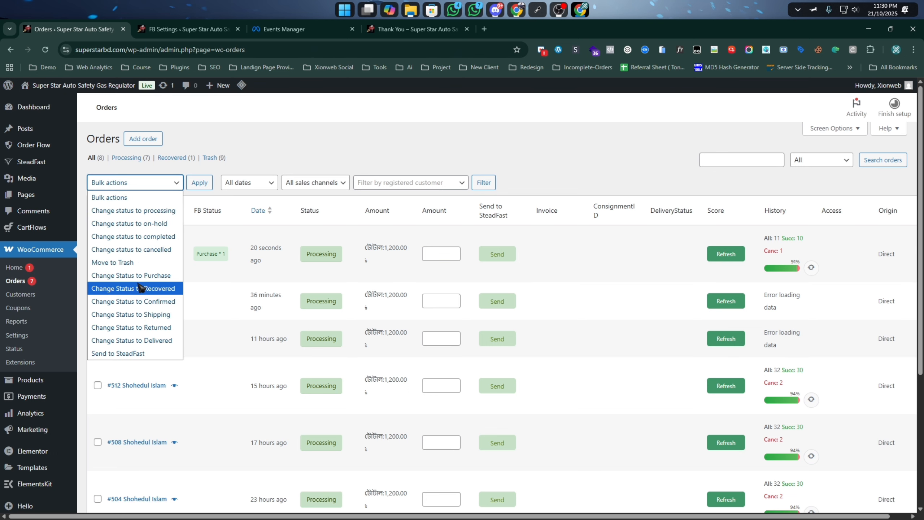
click(152, 276)
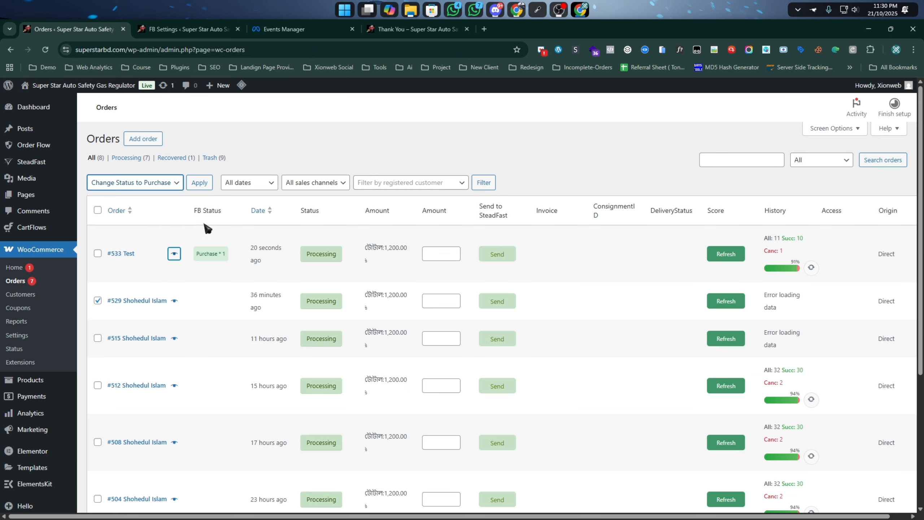